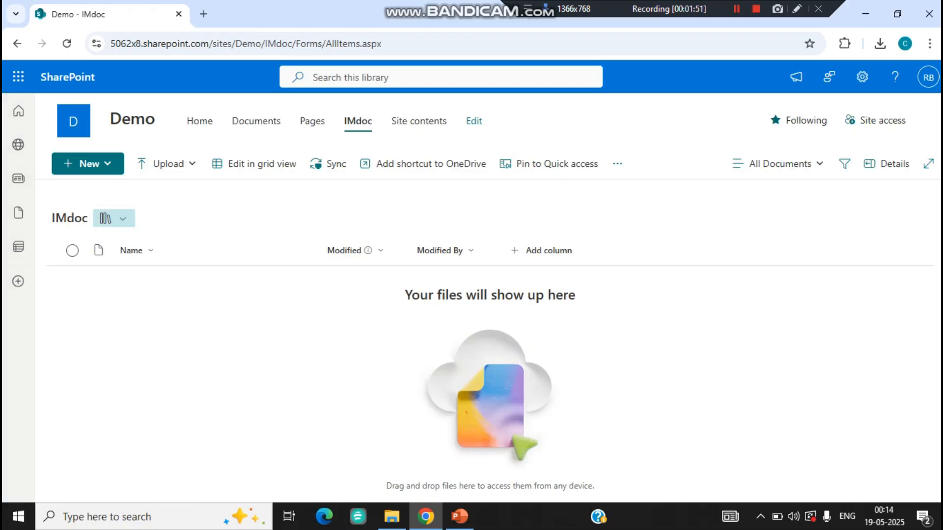
Open the IMdoc library's full settings page, and from there go through Site Settings to the site collection features
left_click(863, 77)
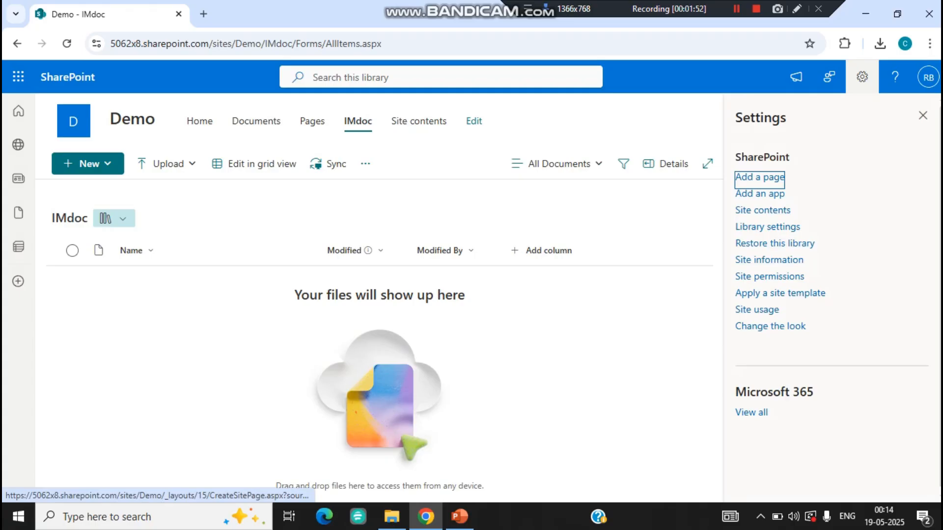
left_click(767, 227)
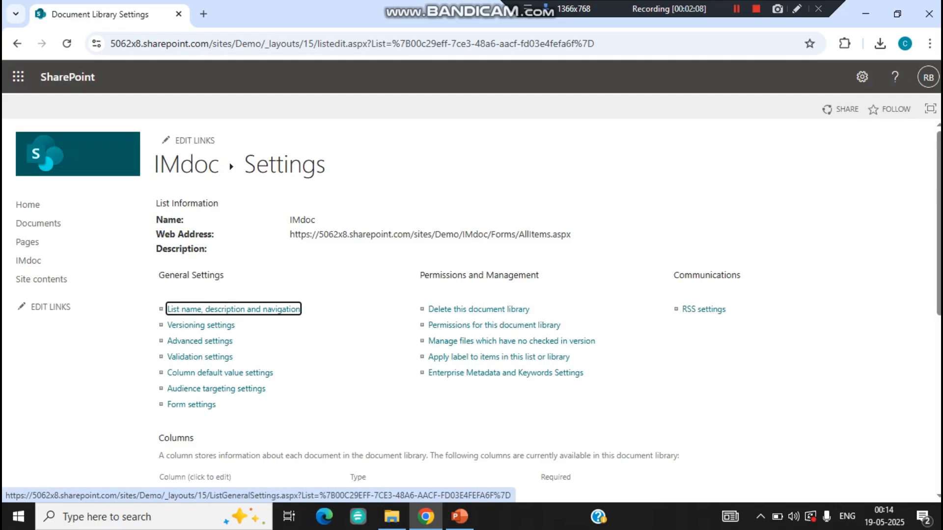
left_click(862, 77)
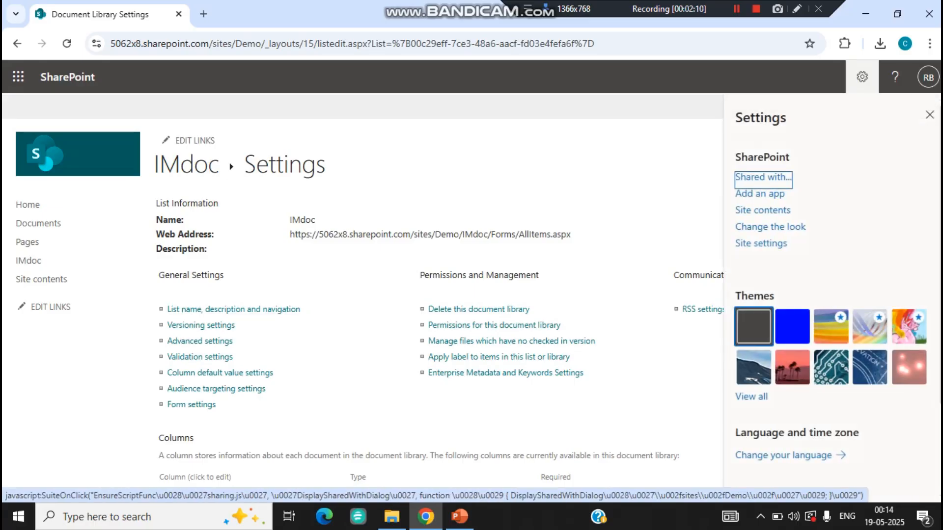
left_click(761, 244)
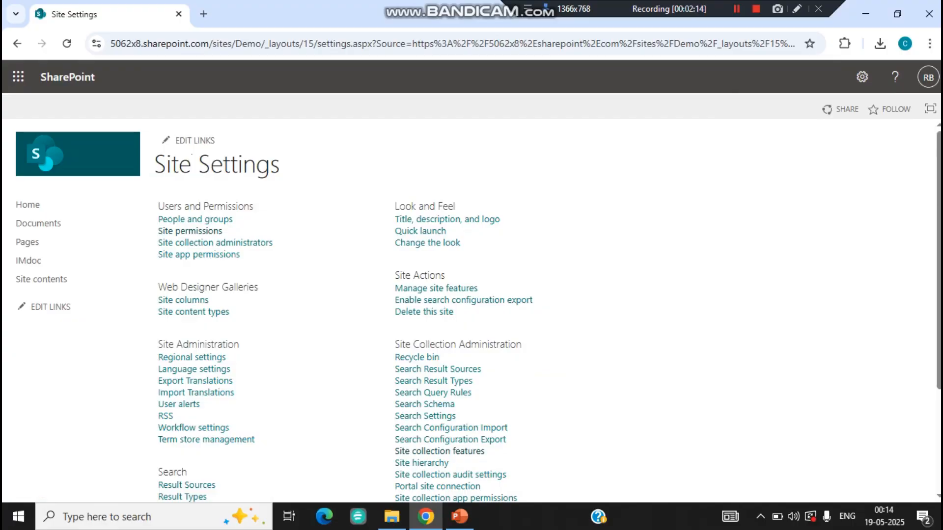
scroll(479, 307, "down", 2)
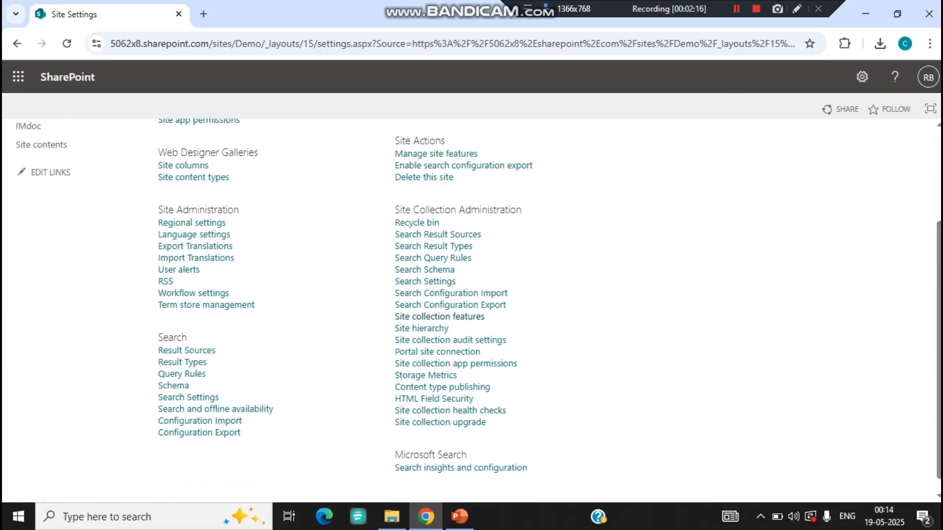
left_click_drag(523, 210, 392, 210)
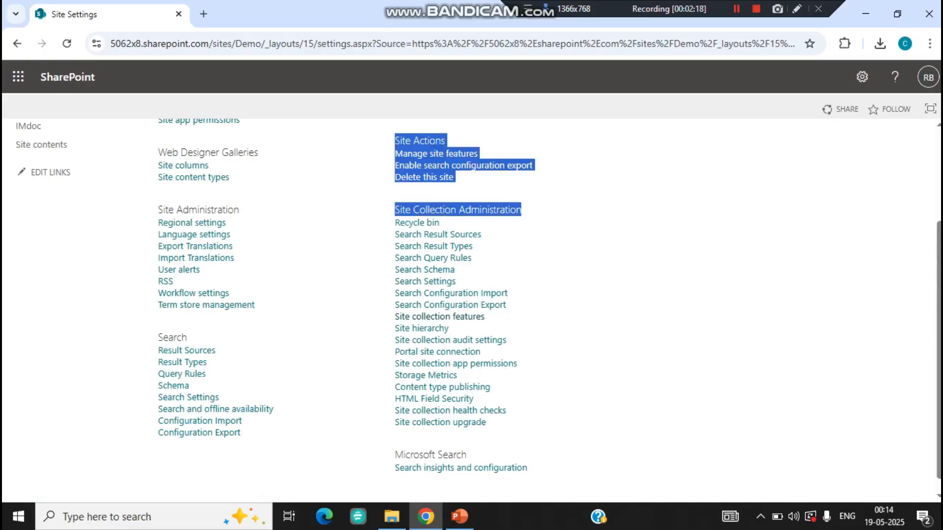
left_click(535, 256)
left_click(440, 317)
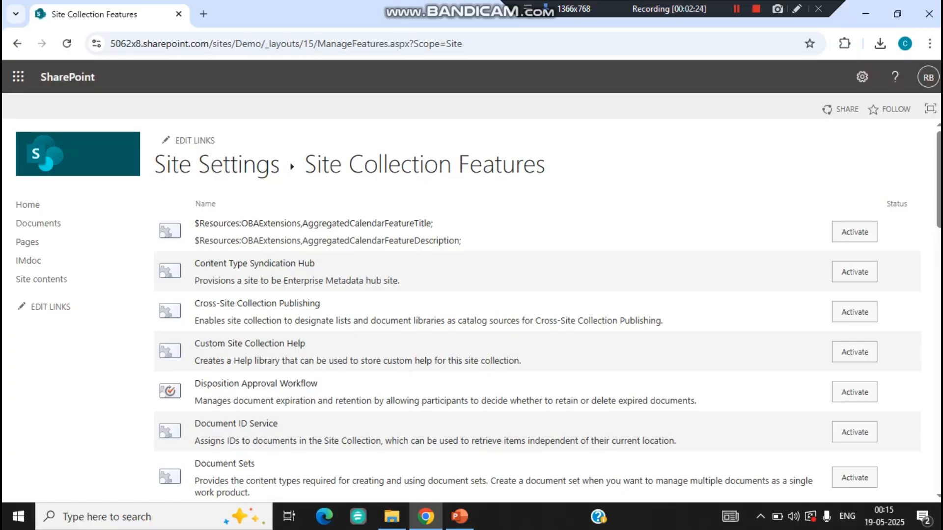
Activate the In Place Records Management site collection feature and check its status in the feature list
scroll(537, 309, "down", 2)
scroll(537, 310, "down", 2)
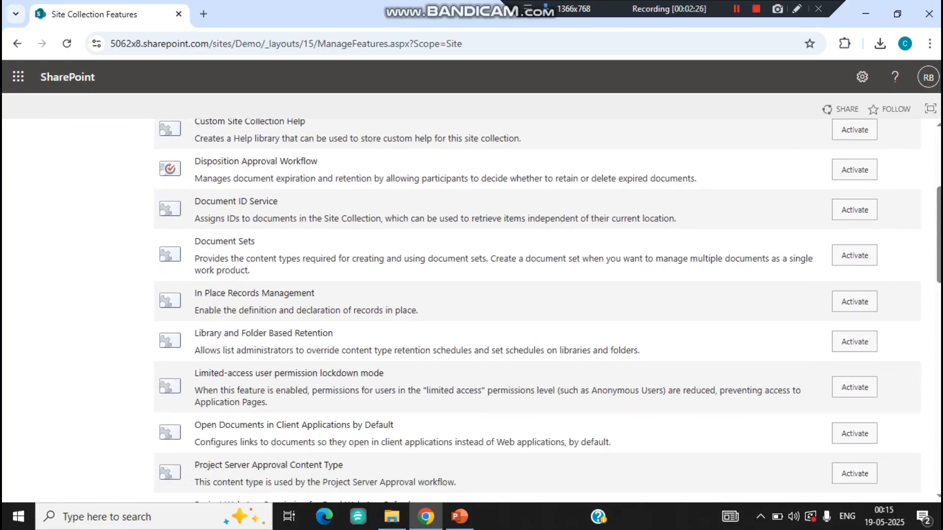
left_click_drag(195, 293, 418, 311)
left_click(855, 302)
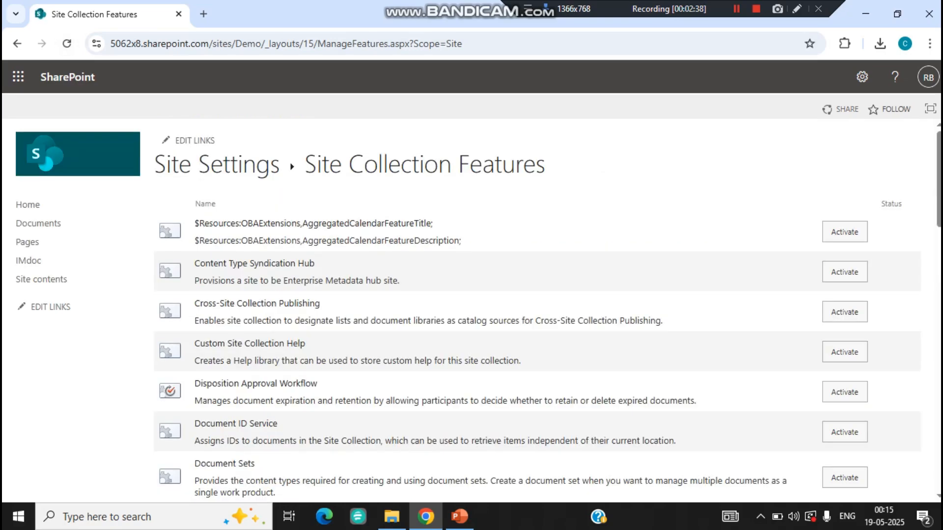
scroll(537, 309, "down", 1)
scroll(537, 310, "down", 4)
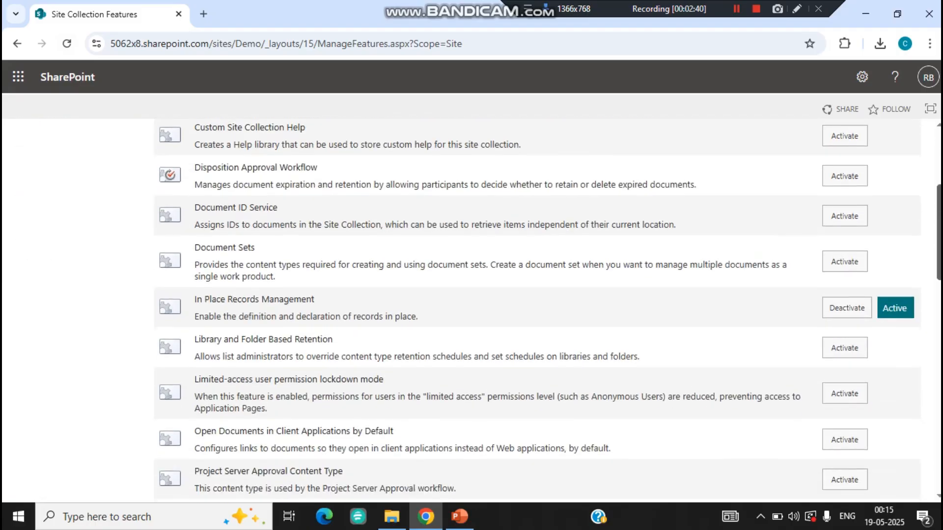
left_click_drag(273, 296, 315, 296)
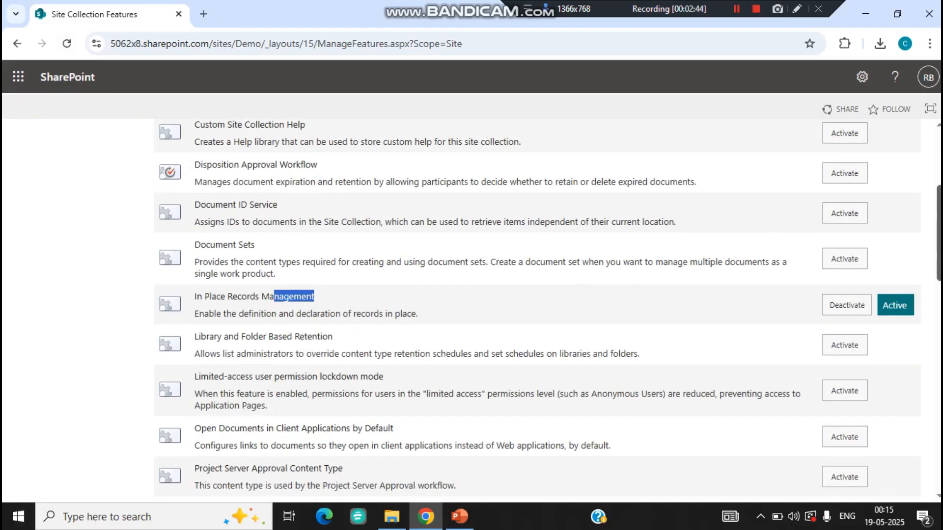
scroll(538, 309, "up", 5)
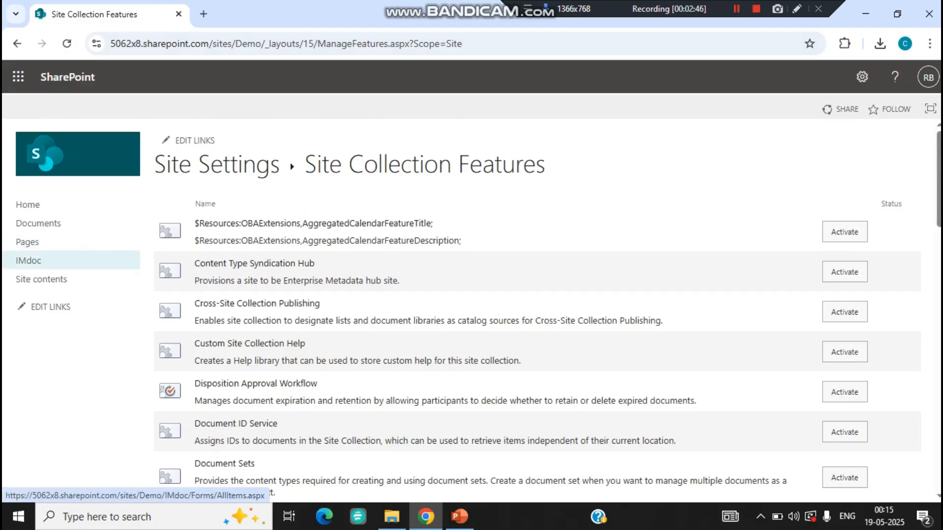
Return to the IMdoc library and open its full library settings page
left_click(28, 260)
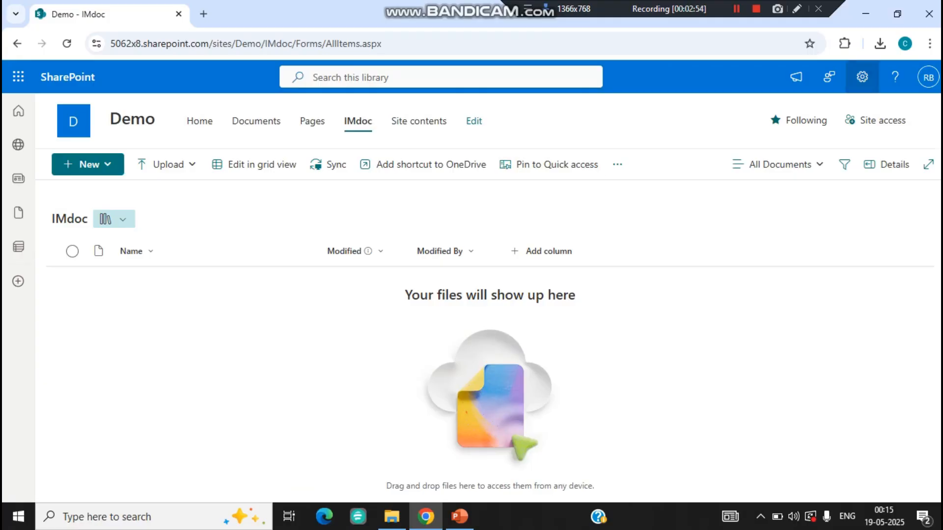
left_click(862, 76)
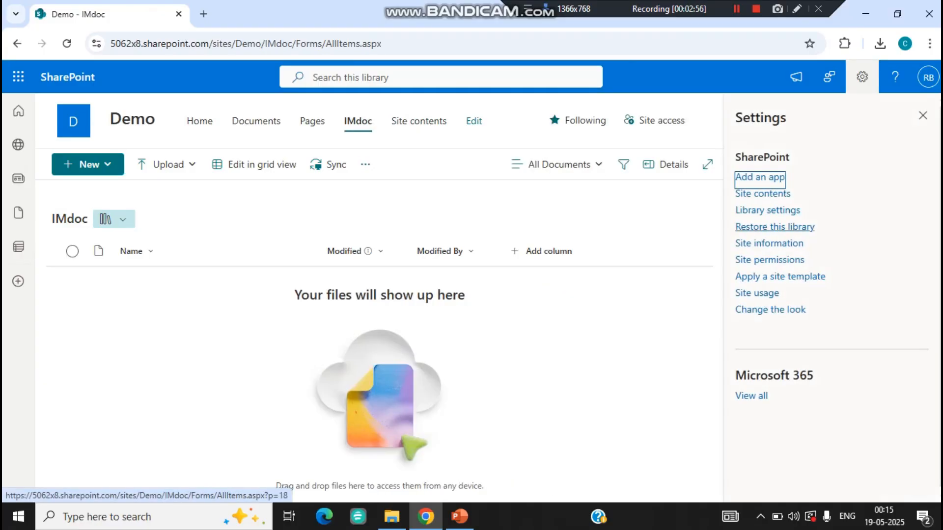
left_click(766, 211)
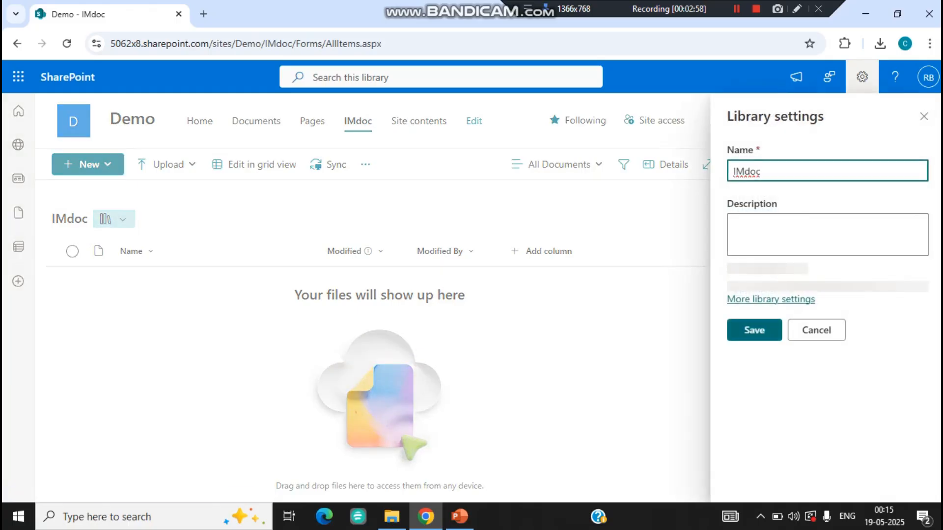
left_click(771, 387)
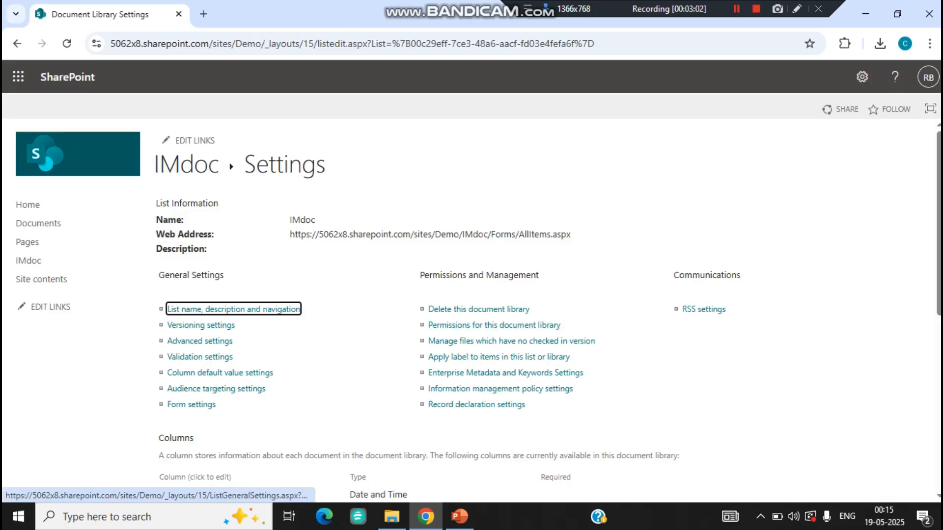
Go to the library's information management policy settings and open the policy of the Document content type for editing
scroll(471, 309, "down", 3)
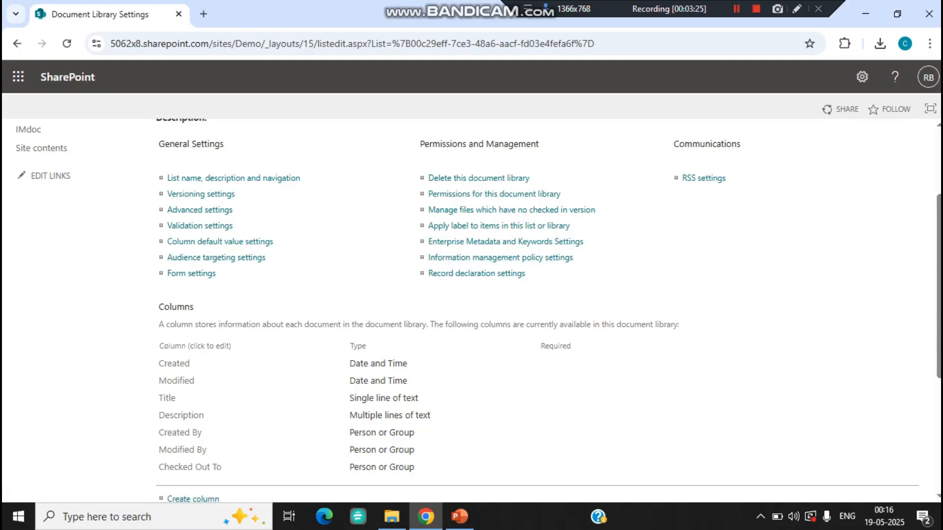
left_click_drag(574, 257, 425, 257)
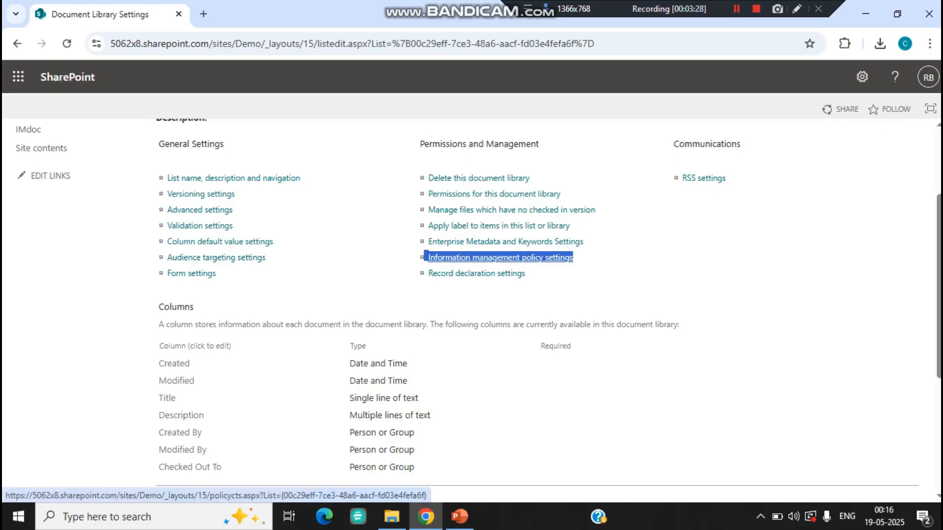
left_click(499, 257)
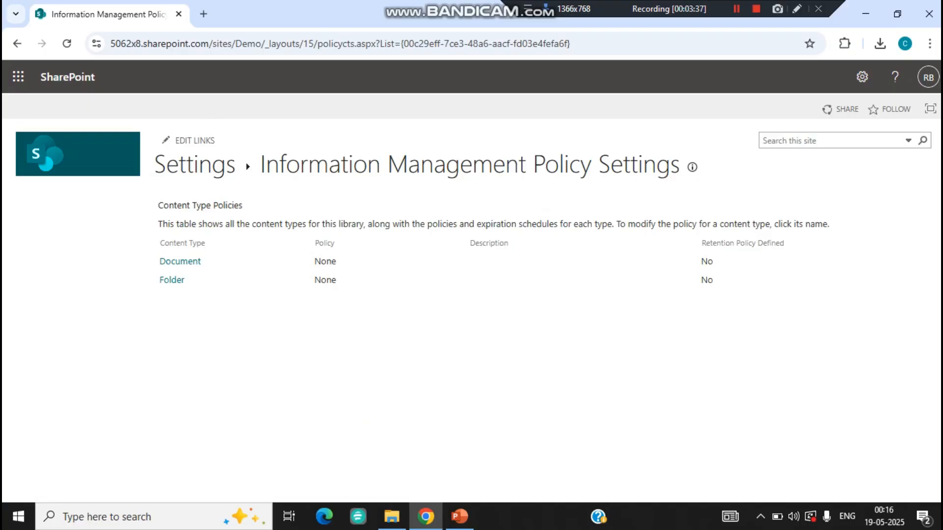
left_click_drag(159, 205, 202, 261)
left_click(275, 324)
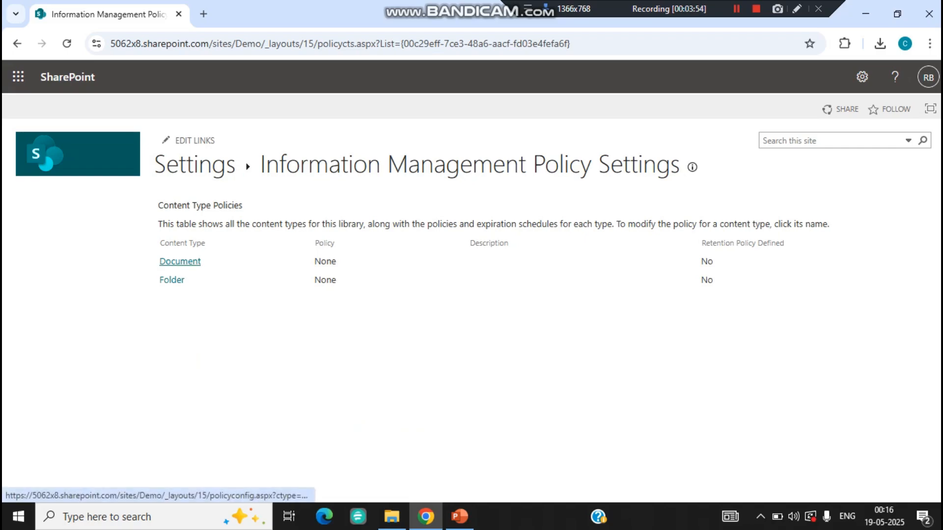
left_click(179, 261)
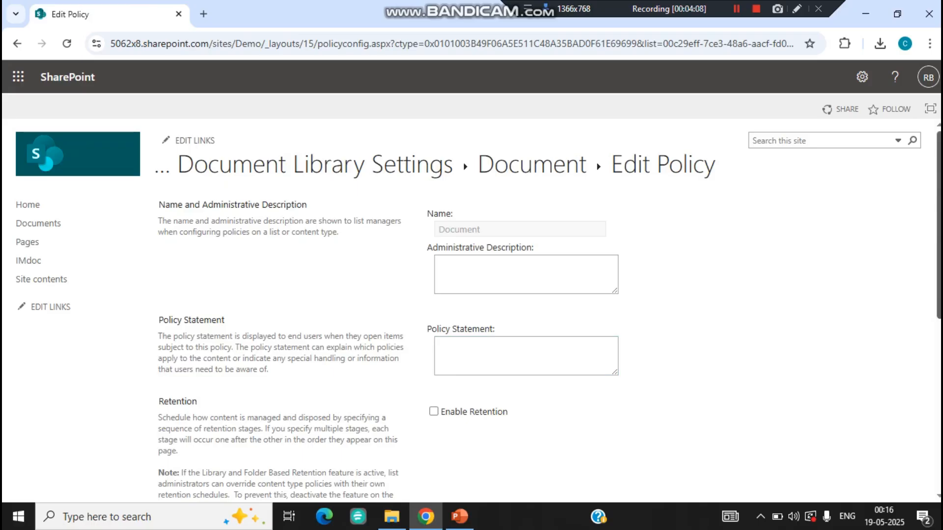
Enable retention in the Document policy and review the Non-Records and Records retention sections
scroll(479, 308, "down", 4)
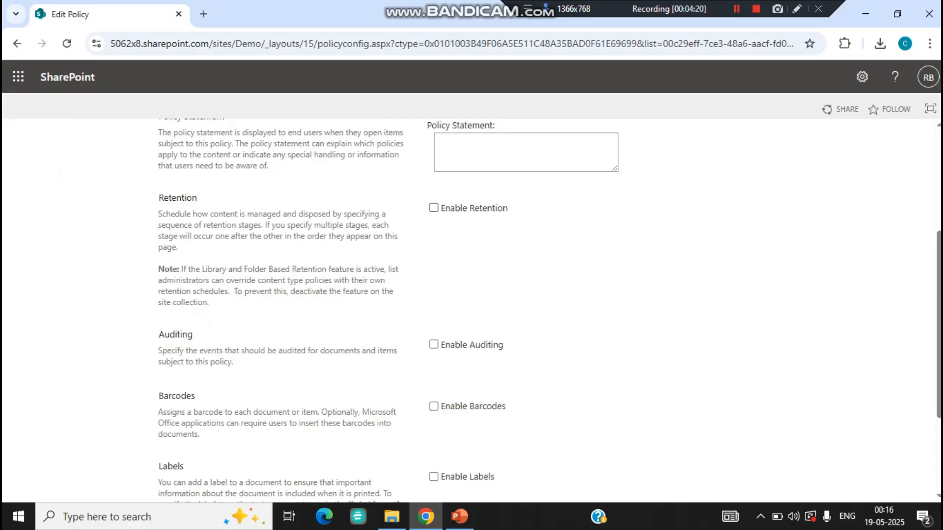
left_click(434, 208)
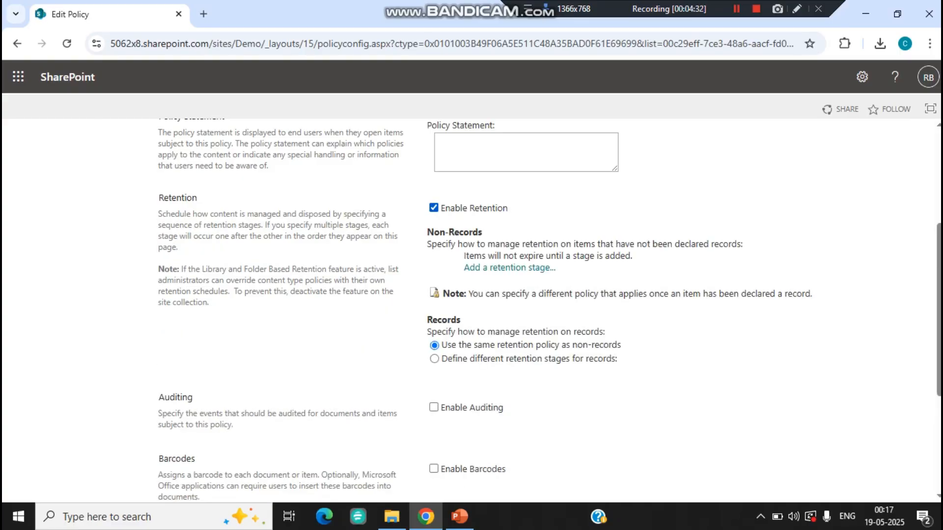
left_click_drag(496, 245, 438, 206)
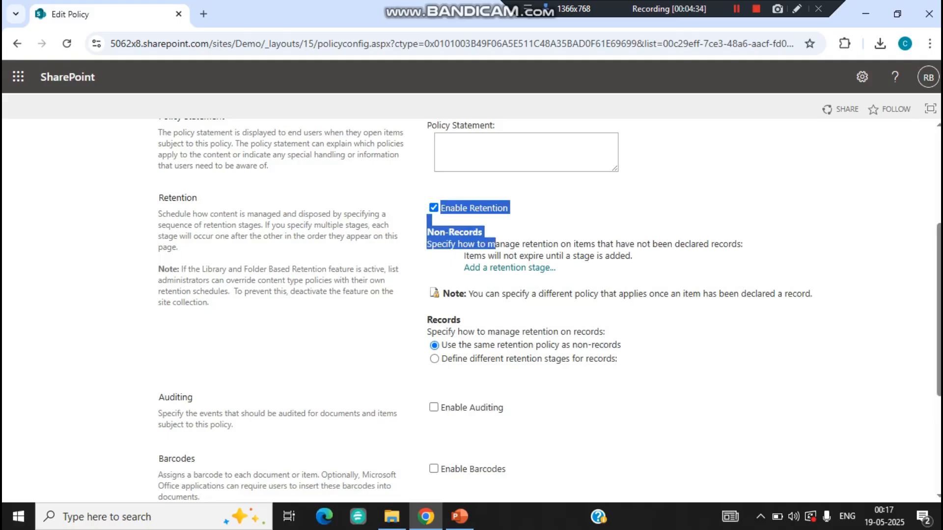
left_click(432, 193)
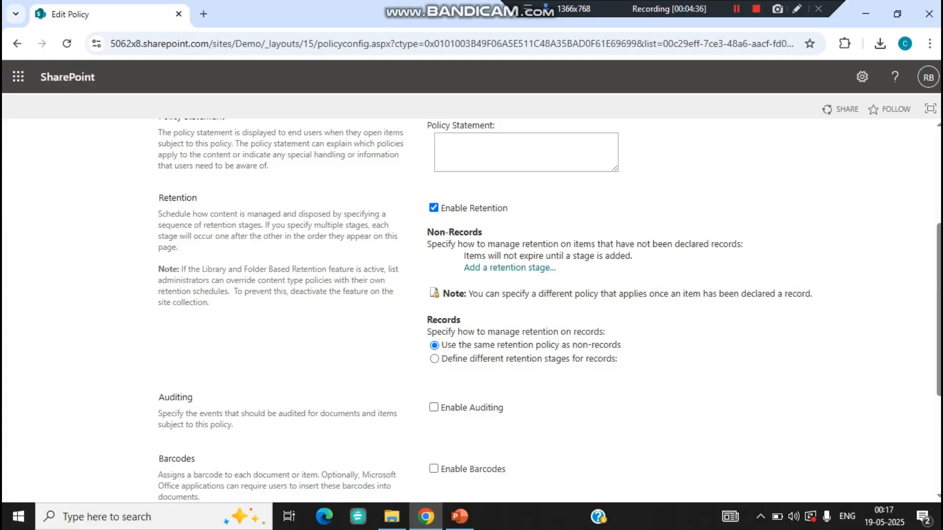
left_click_drag(158, 197, 247, 214)
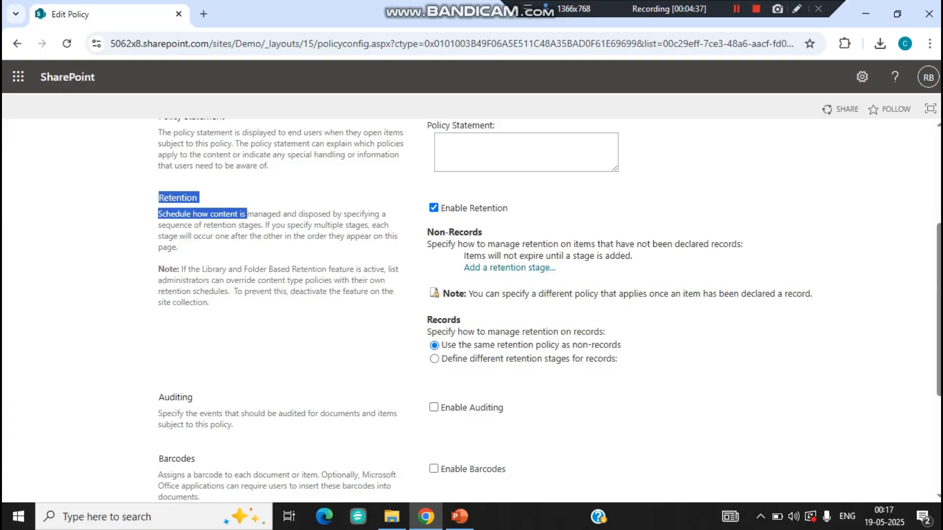
left_click_drag(426, 232, 482, 232)
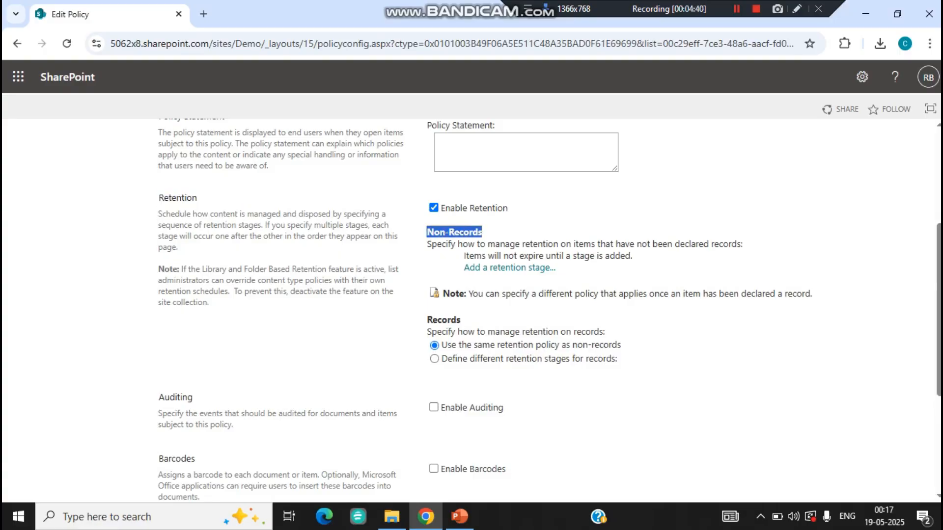
left_click(485, 233)
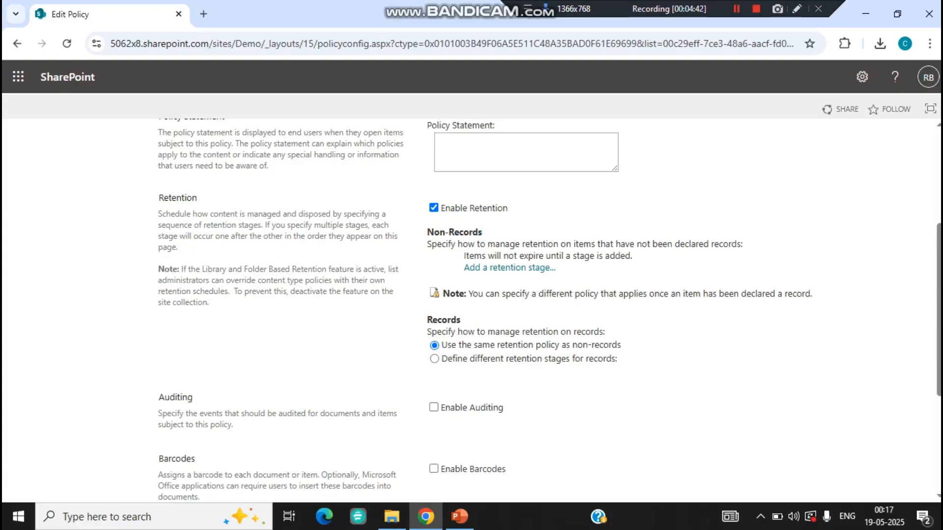
left_click_drag(461, 320, 426, 320)
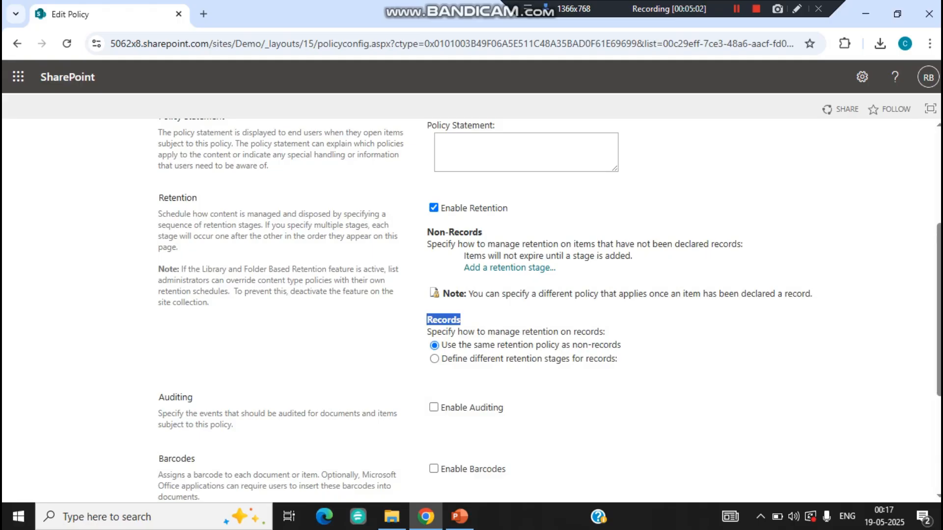
left_click(484, 320)
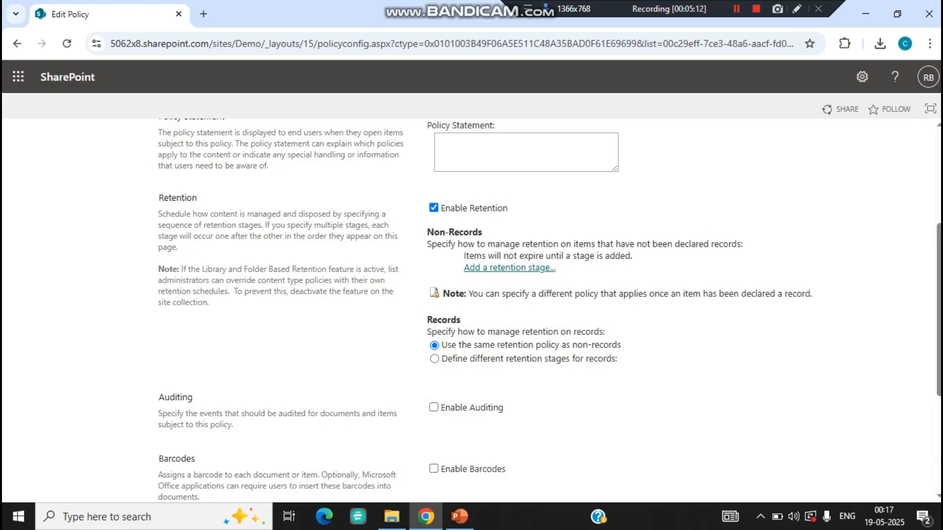
Start adding a retention stage for non-records and examine the actions available when the stage is triggered
left_click(509, 268)
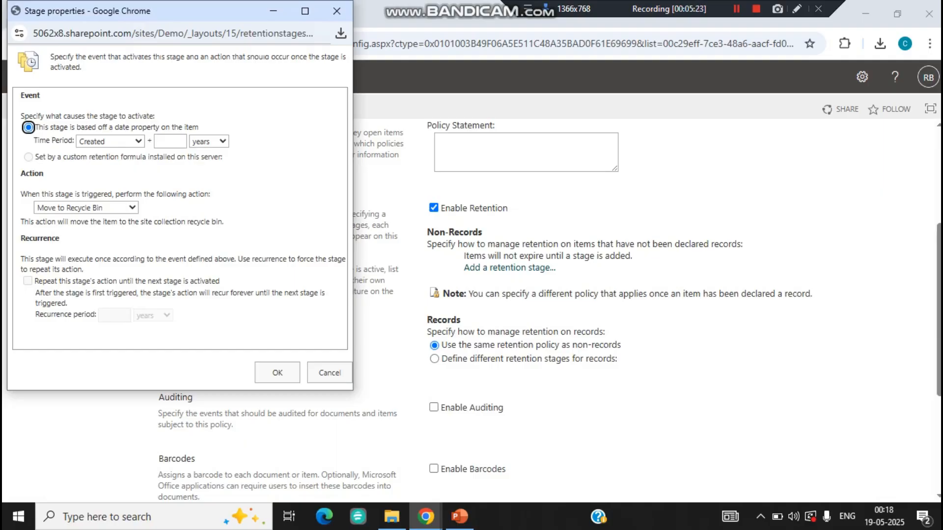
left_click(128, 208)
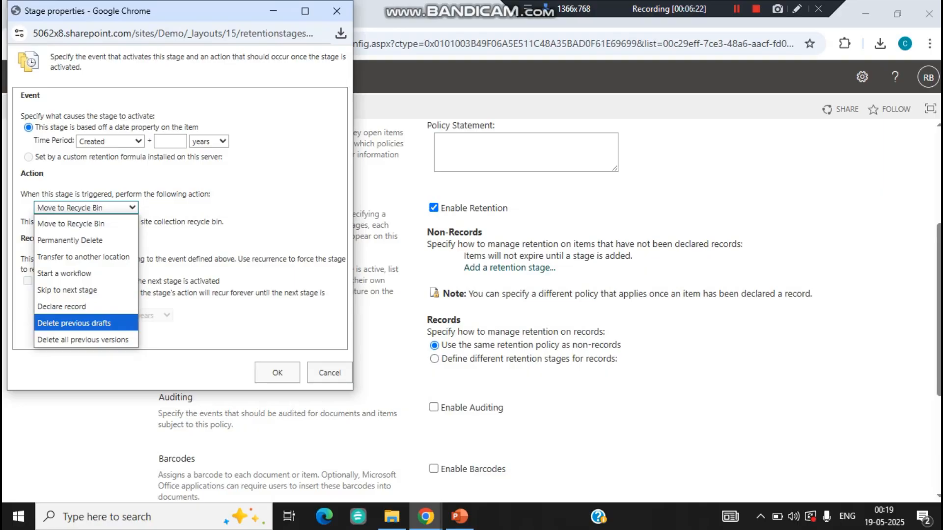
key("Down")
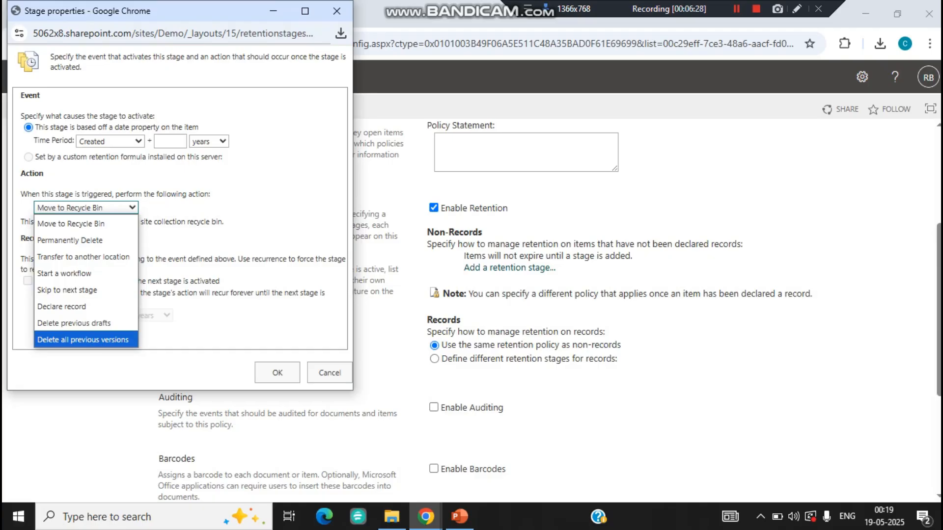
key("Escape")
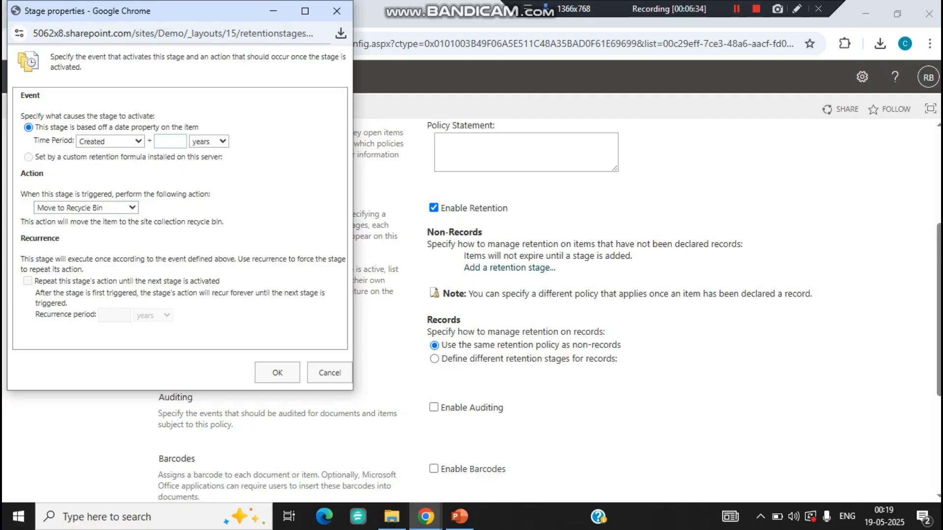
Set the non-records retention stage to move items to the Recycle Bin 3 days after the Created date and save it
left_click(170, 142)
left_click(209, 141)
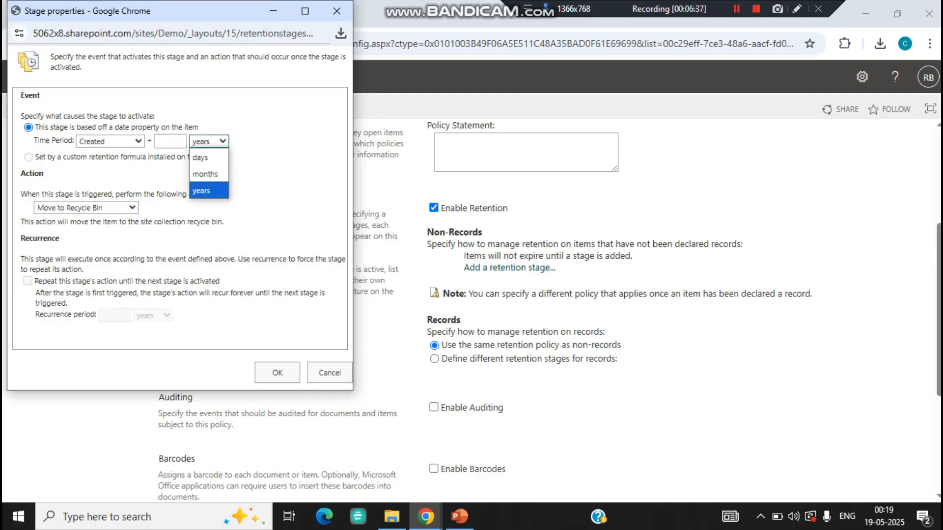
left_click(203, 158)
left_click(169, 142)
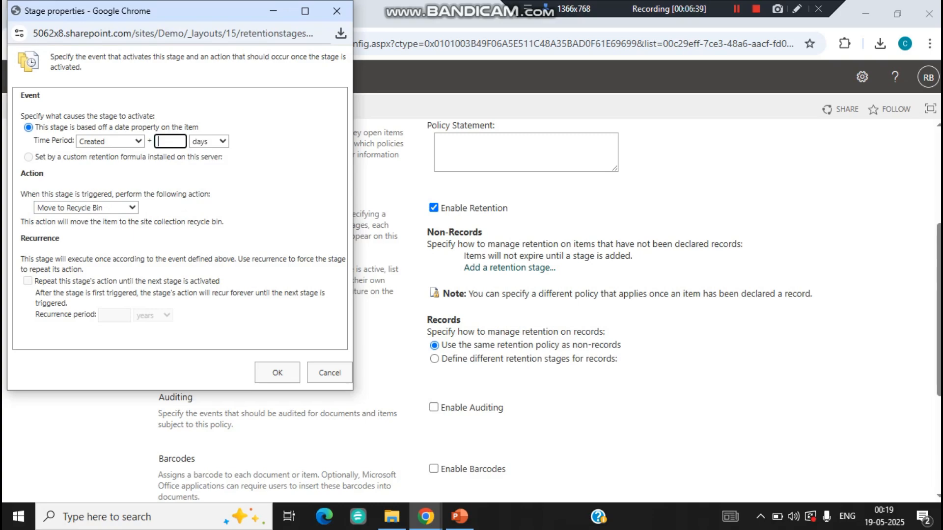
type("3")
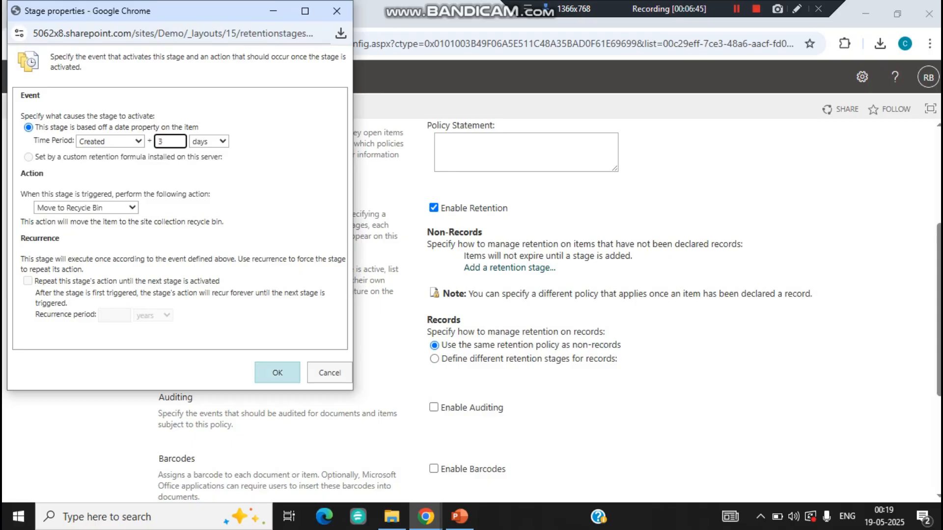
left_click(277, 372)
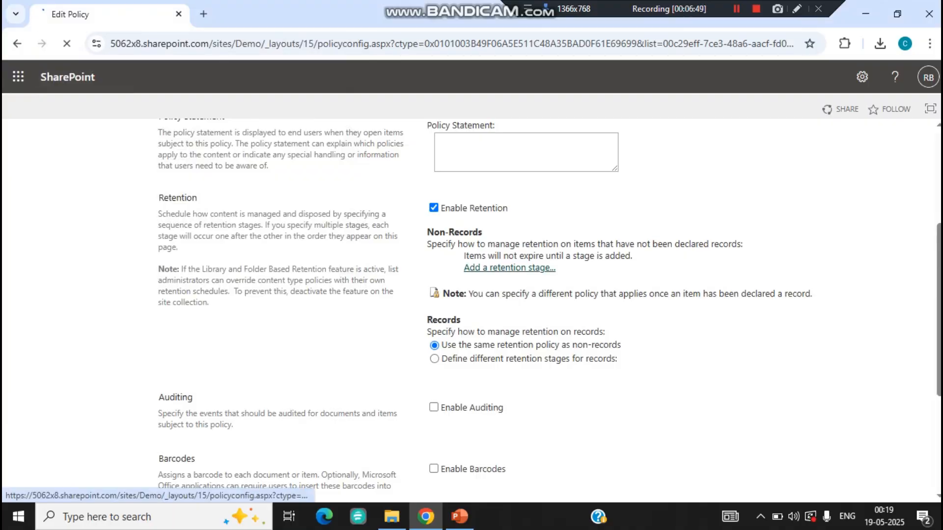
left_click(509, 268)
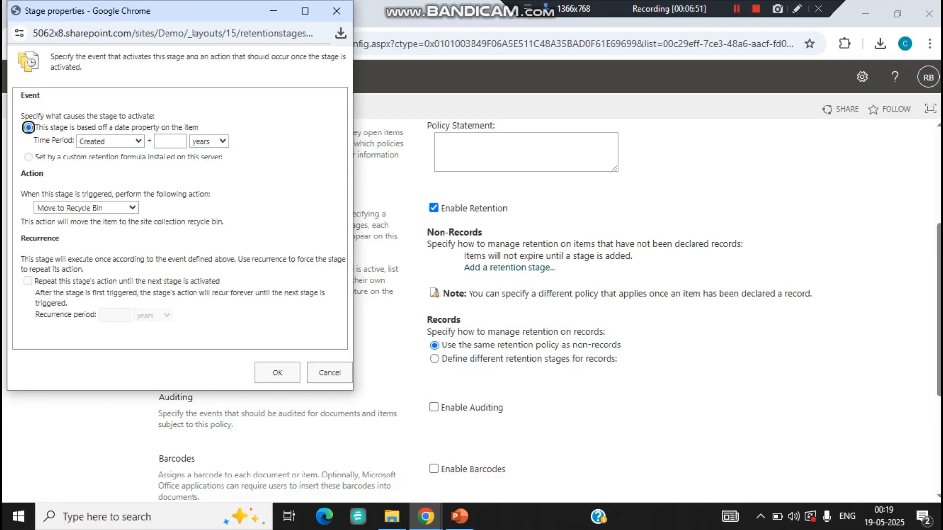
left_click(110, 142)
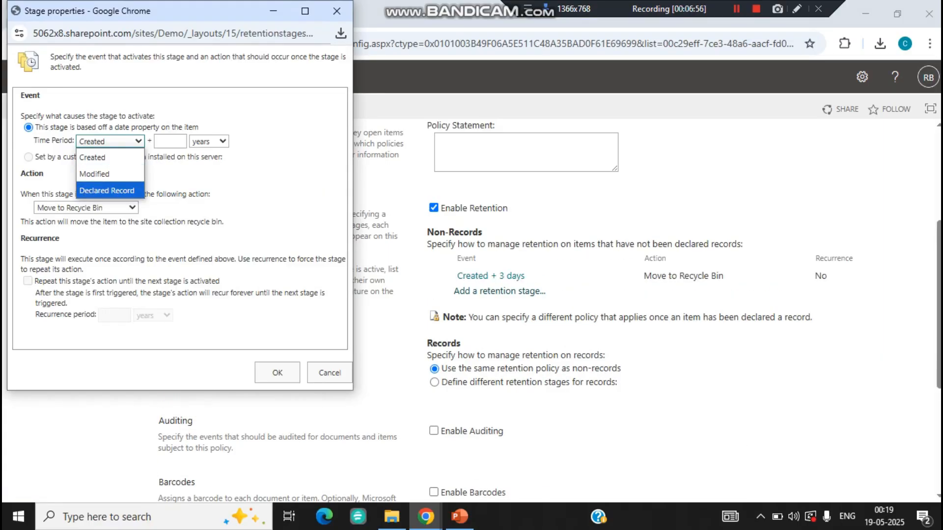
left_click(107, 190)
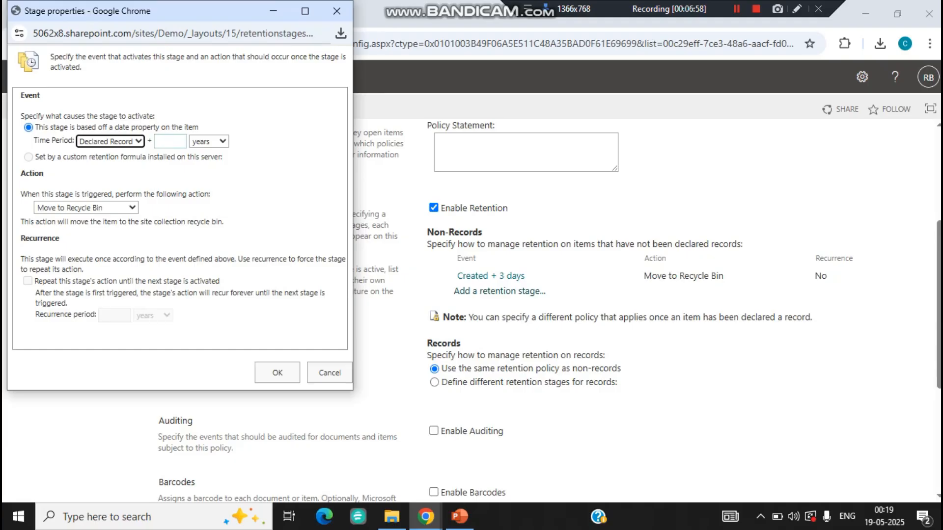
left_click(176, 142)
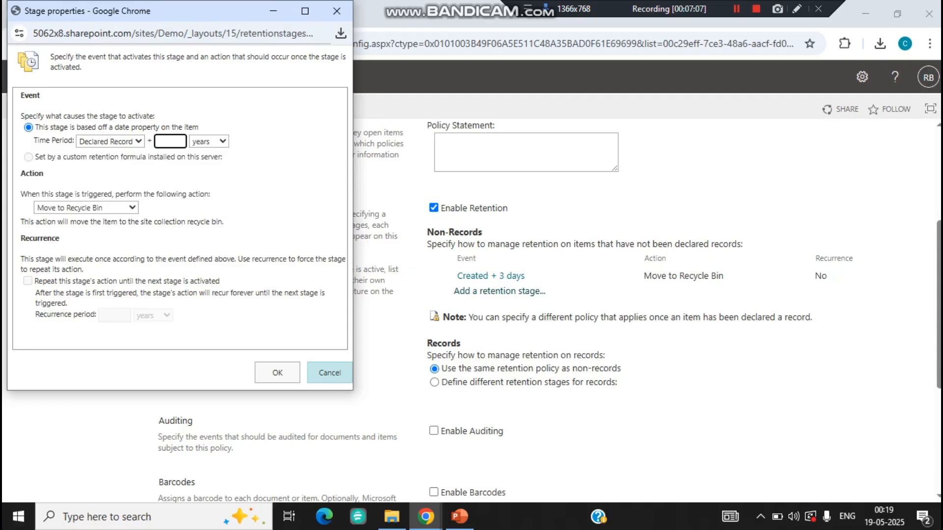
left_click(330, 373)
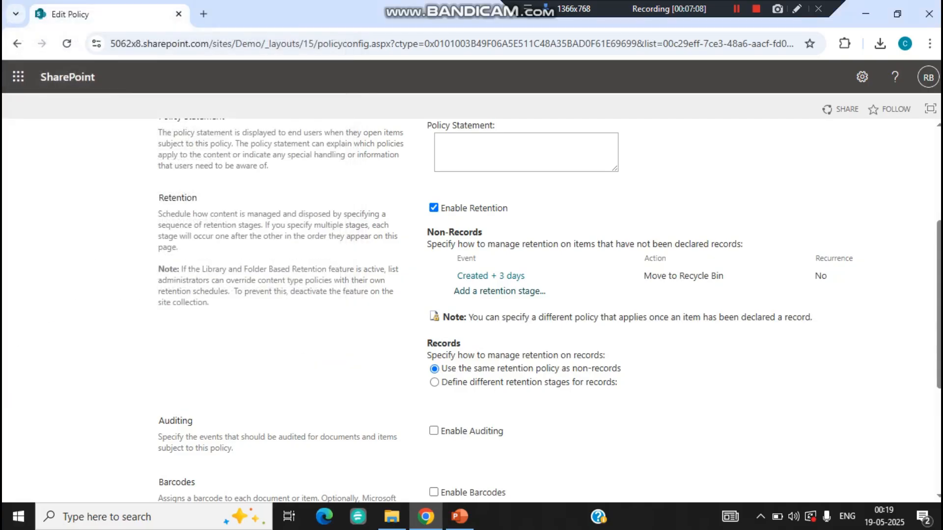
Try defining different retention stages for records, then restore the same retention policy as non-records
mouse_move(475, 276)
scroll(549, 311, "down", 1)
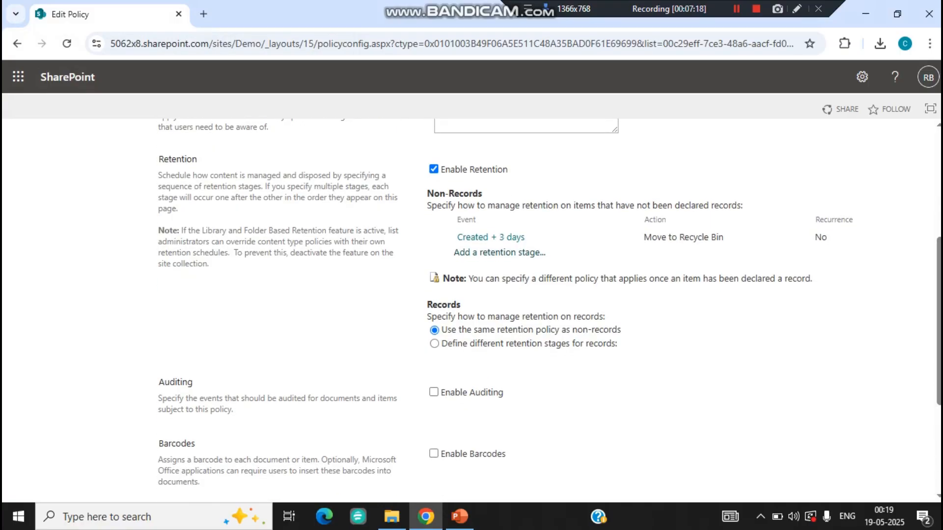
double_click(428, 304)
left_click(495, 304)
left_click(434, 344)
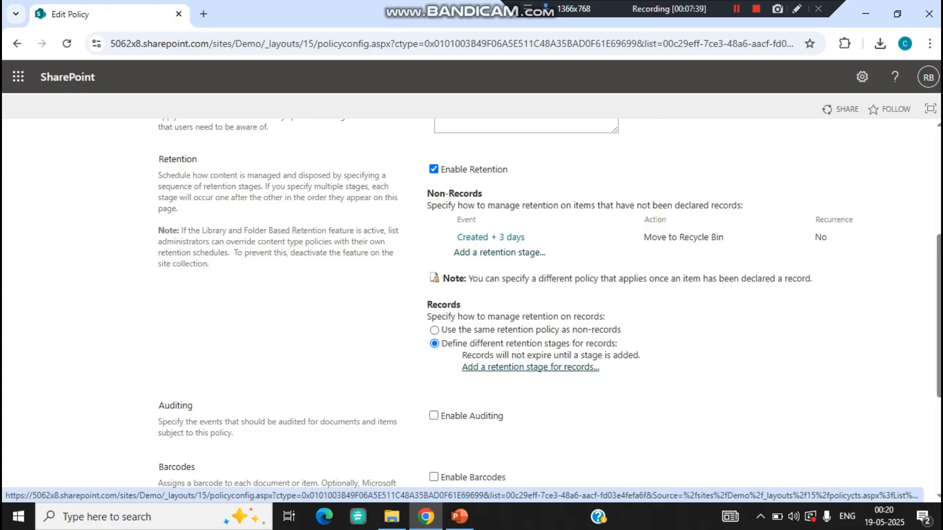
left_click(530, 367)
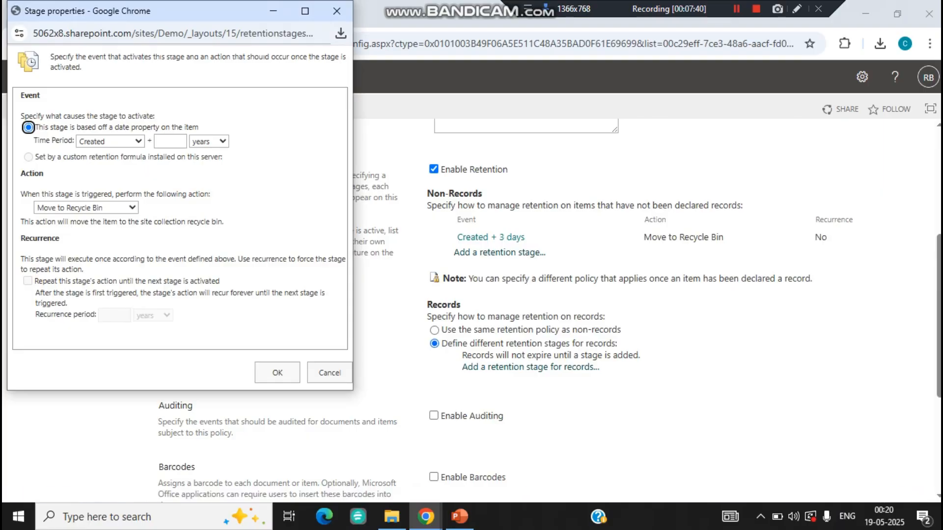
left_click(330, 372)
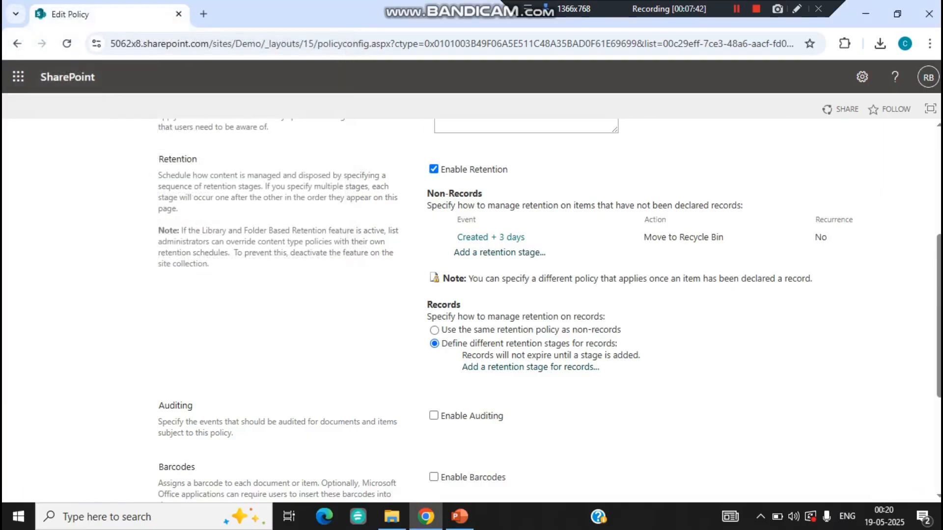
left_click(434, 331)
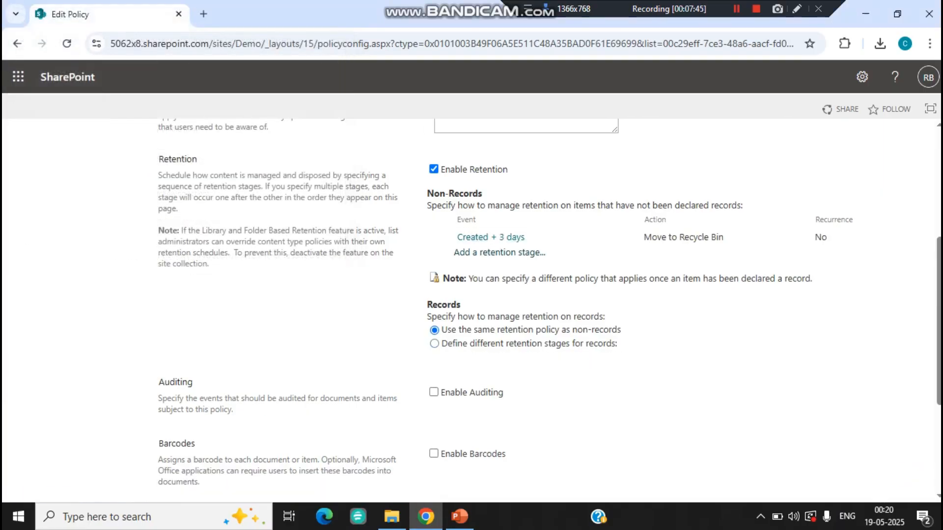
Enable auditing for editing, checking out or in, moving or copying, and deleting or restoring items
scroll(549, 311, "down", 3)
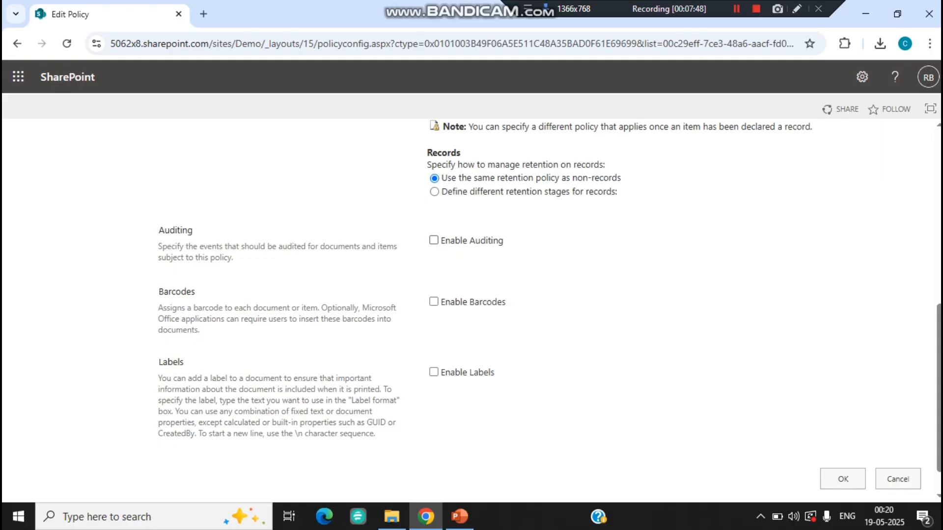
left_click(433, 240)
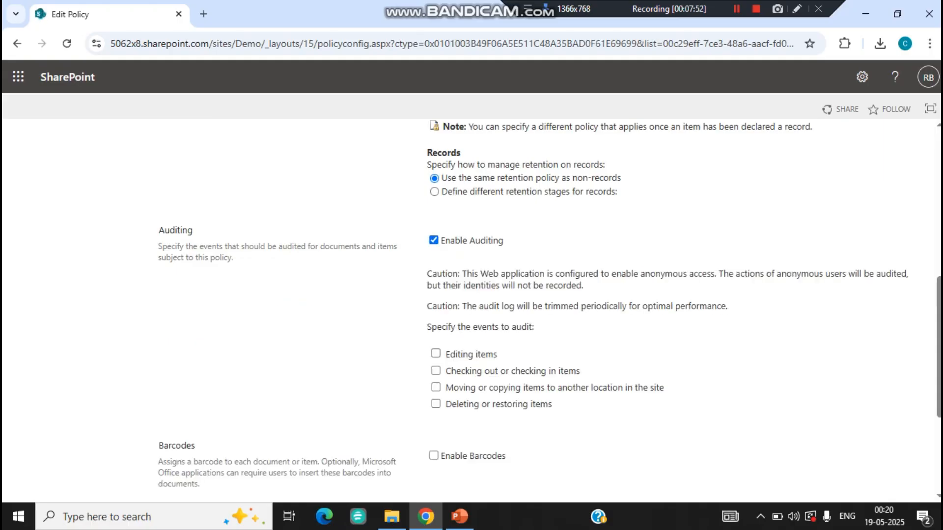
left_click(436, 353)
left_click(435, 371)
left_click(435, 388)
left_click(436, 403)
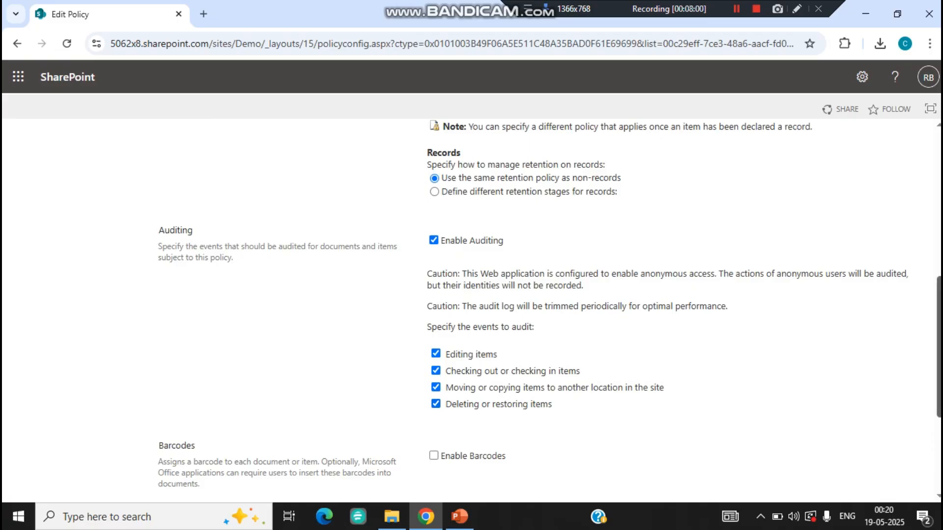
Enable barcodes in the policy and prompt users to insert a barcode before saving or printing
scroll(472, 310, "down", 3)
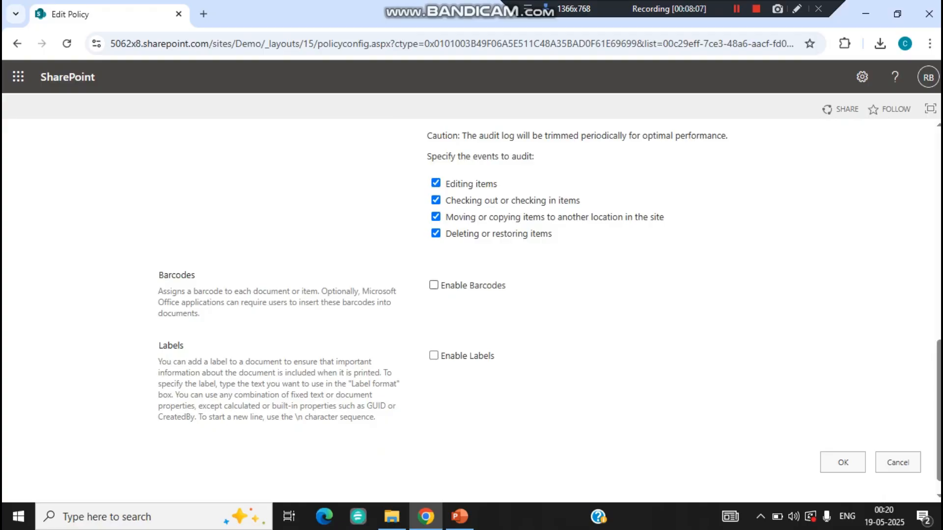
left_click(434, 285)
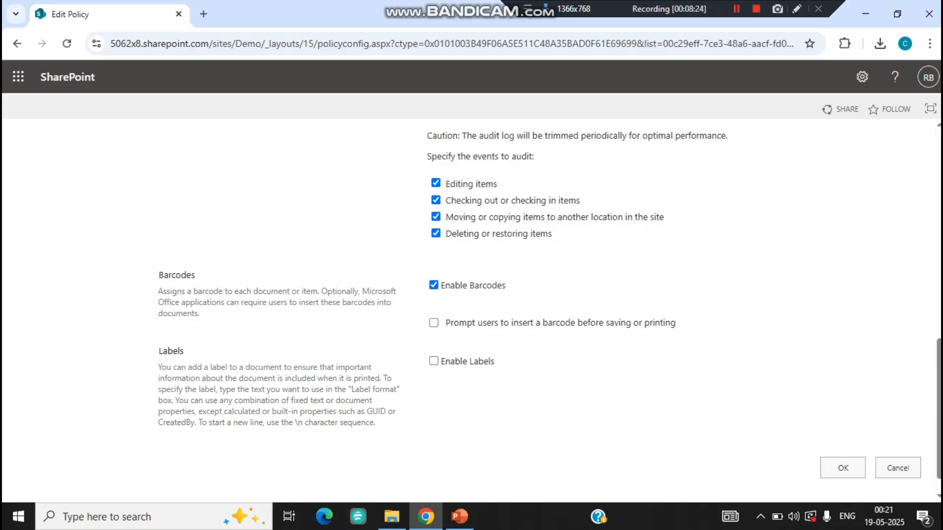
left_click(434, 323)
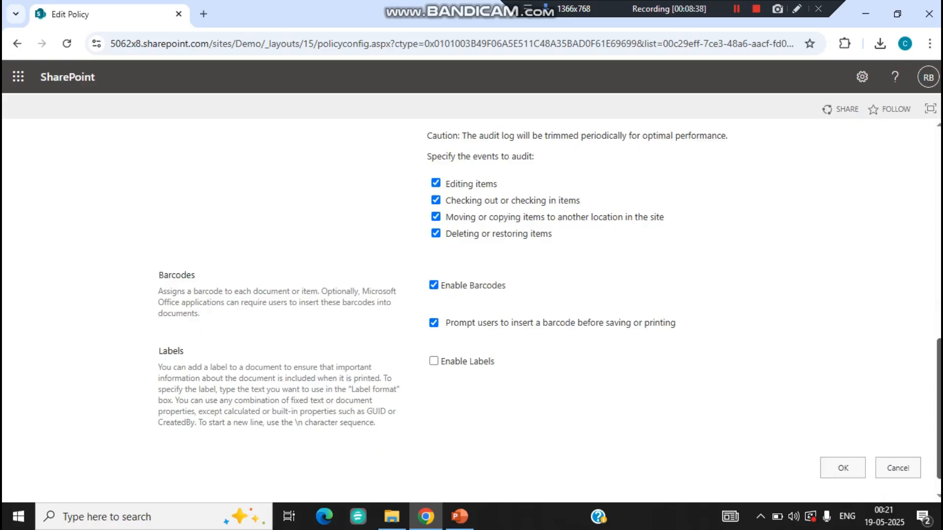
Enable labels with the insertion prompt before saving or printing, prevent changes to added labels, and set the label format to DBZ
scroll(550, 307, "down", 1)
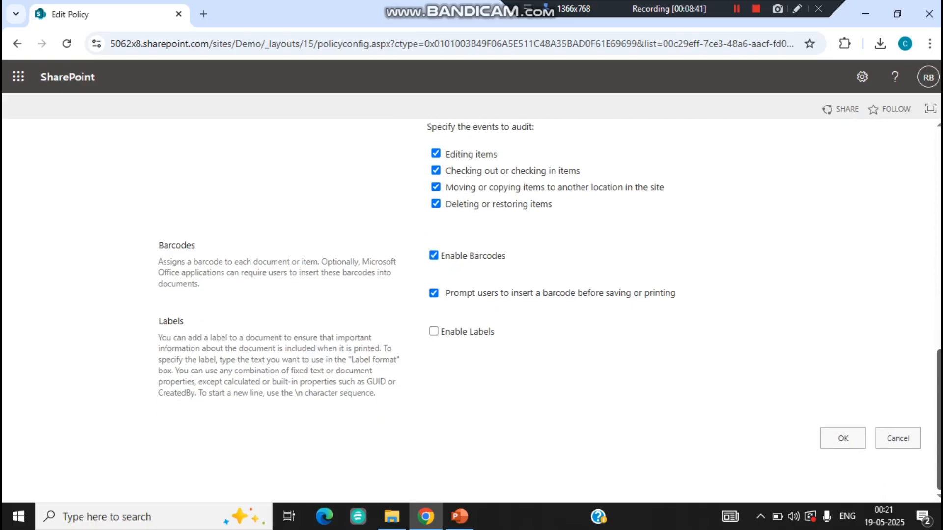
left_click(433, 331)
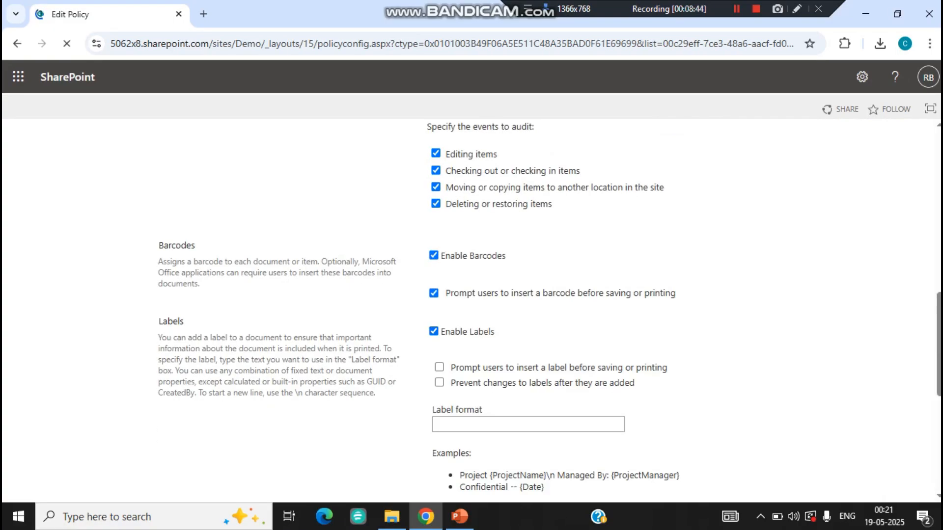
left_click_drag(938, 344, 938, 372)
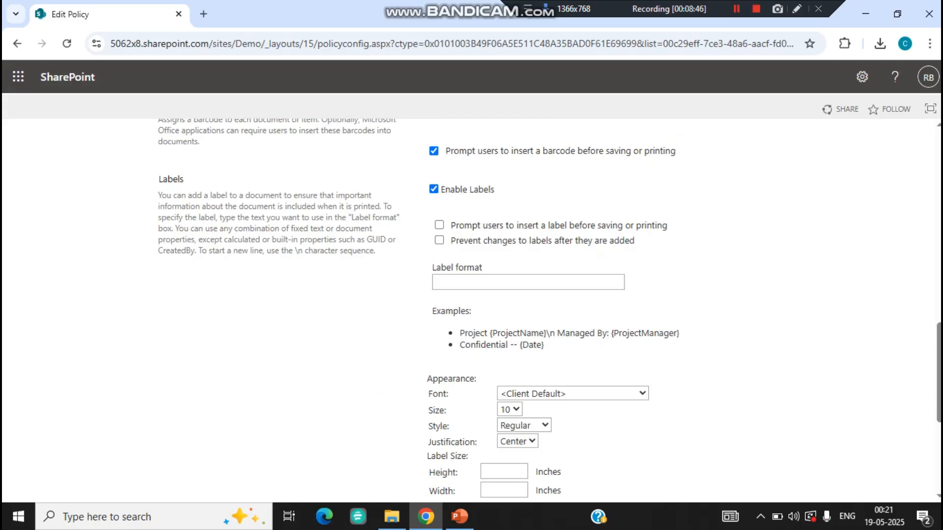
left_click(439, 225)
left_click(439, 240)
left_click(527, 282)
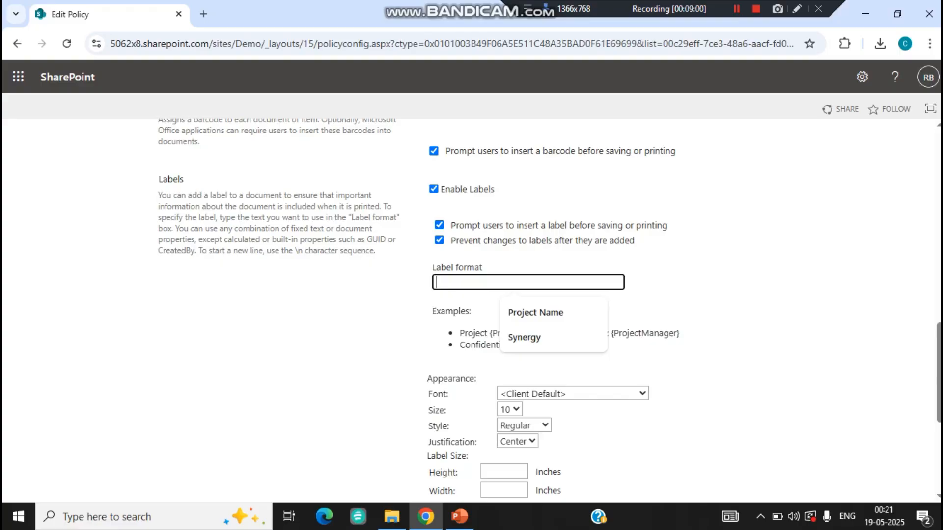
type("DBZ")
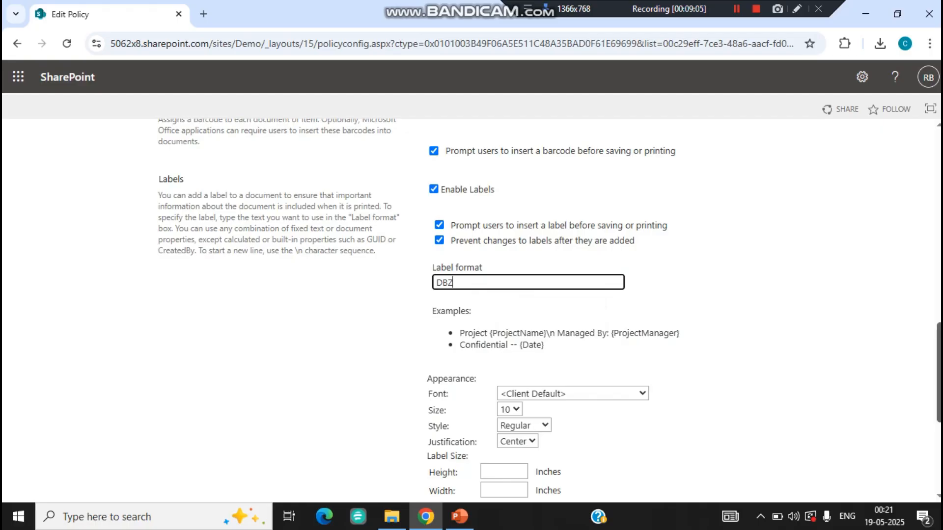
Set the label's font to Arial Black, size 8, with a height and width of 2 inches, and refresh its preview
scroll(550, 314, "down", 2)
left_click(572, 234)
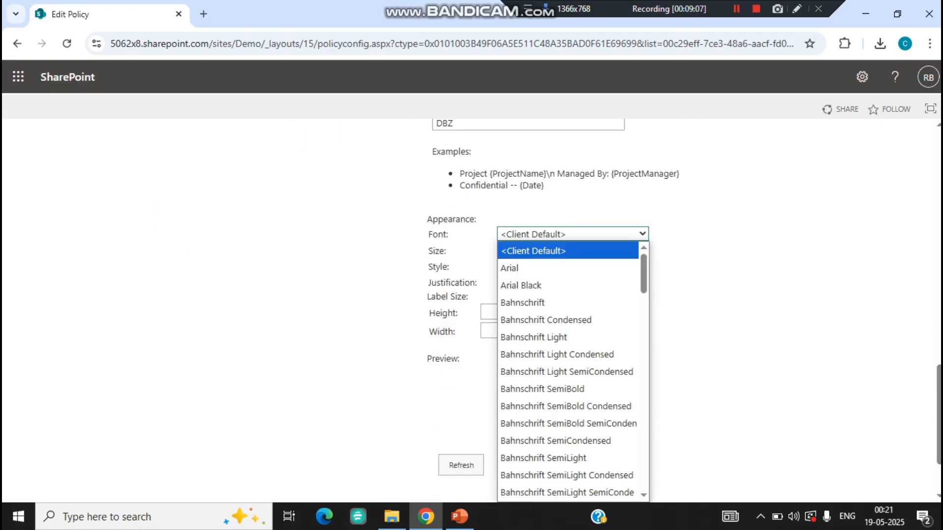
key("Down")
key("Return")
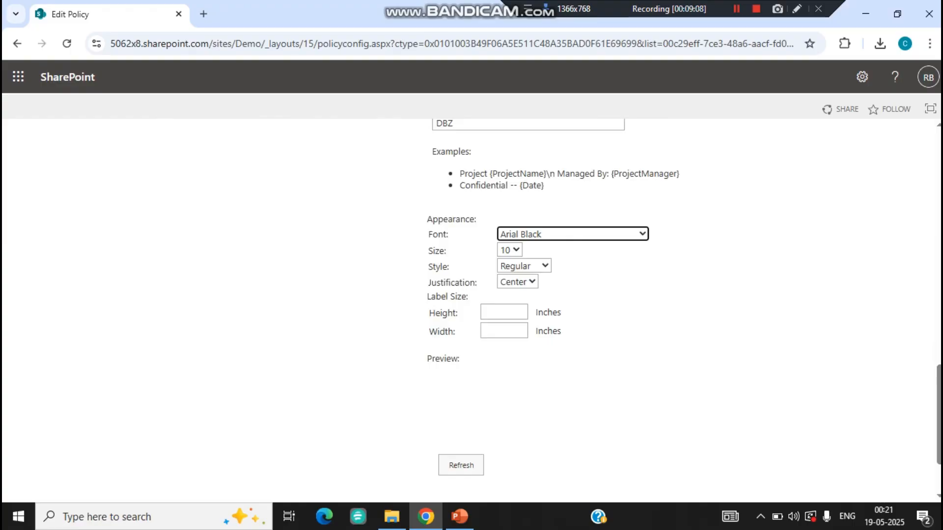
left_click(510, 251)
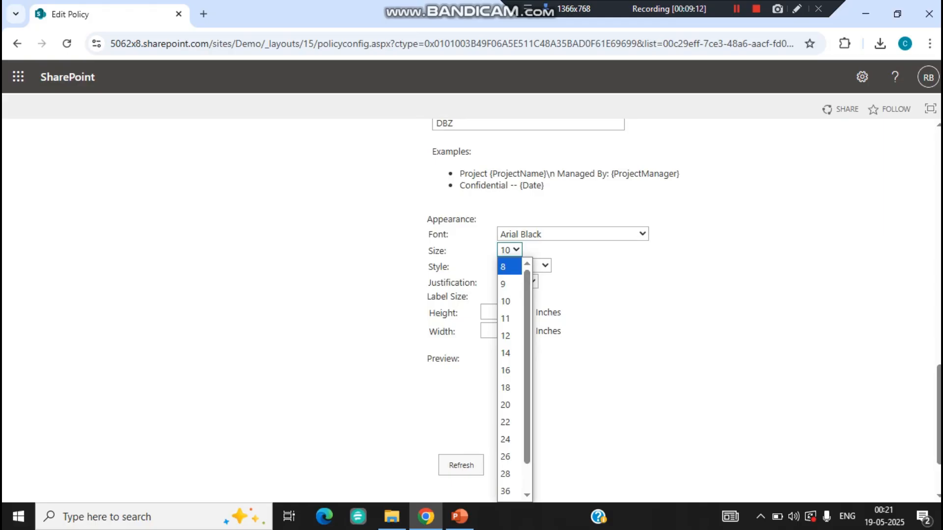
key("Return")
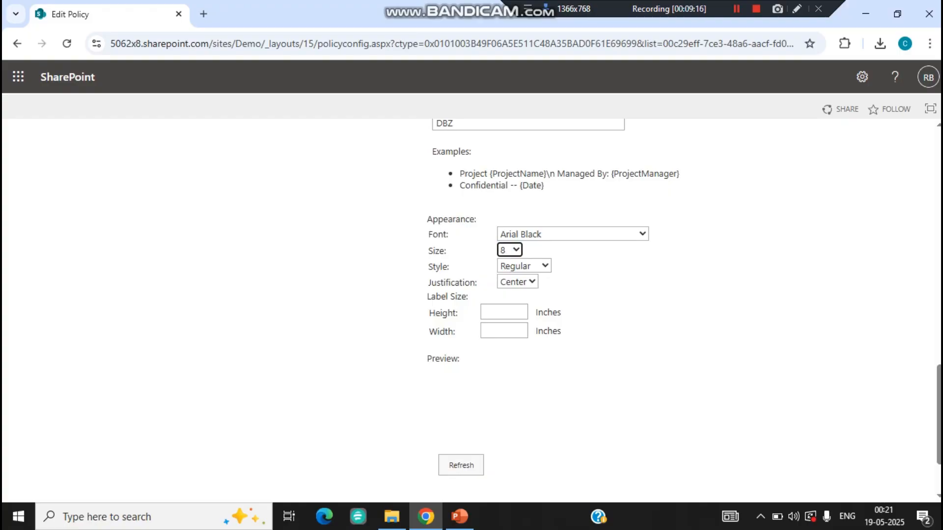
left_click(503, 312)
type("2")
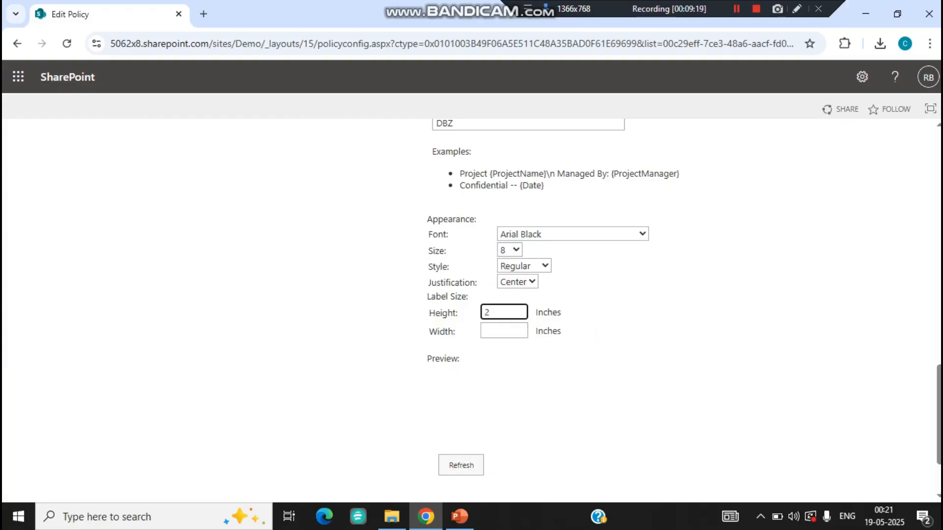
key("Tab")
type("2")
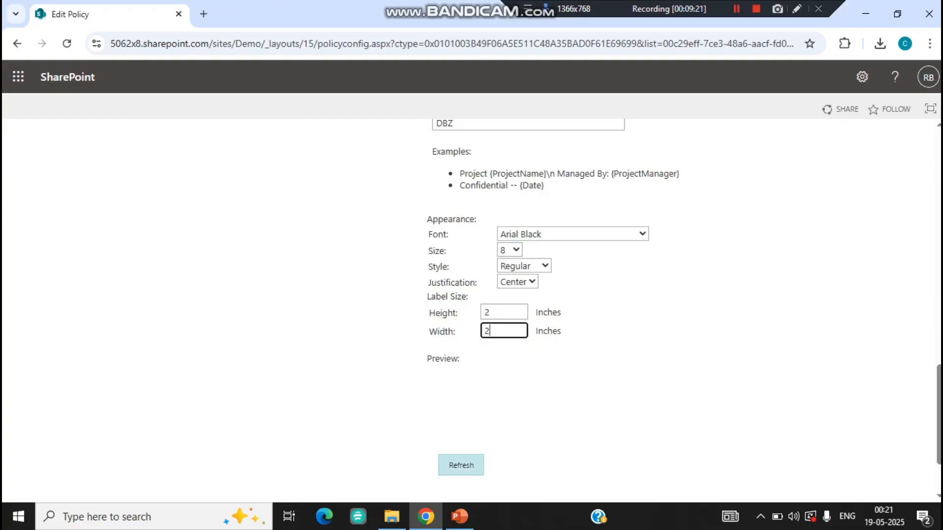
left_click(460, 465)
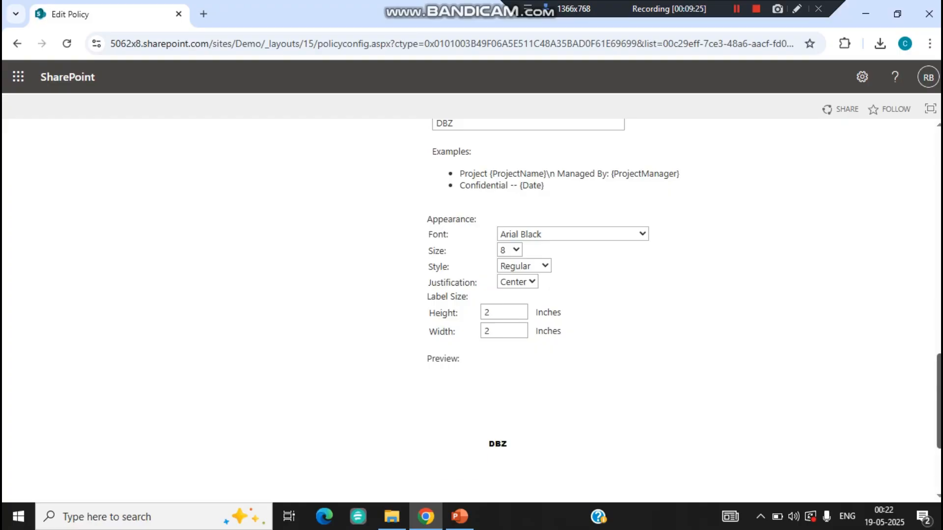
Review the auditing, barcode and label settings and save the Document content type's policy
scroll(471, 295, "down", 3)
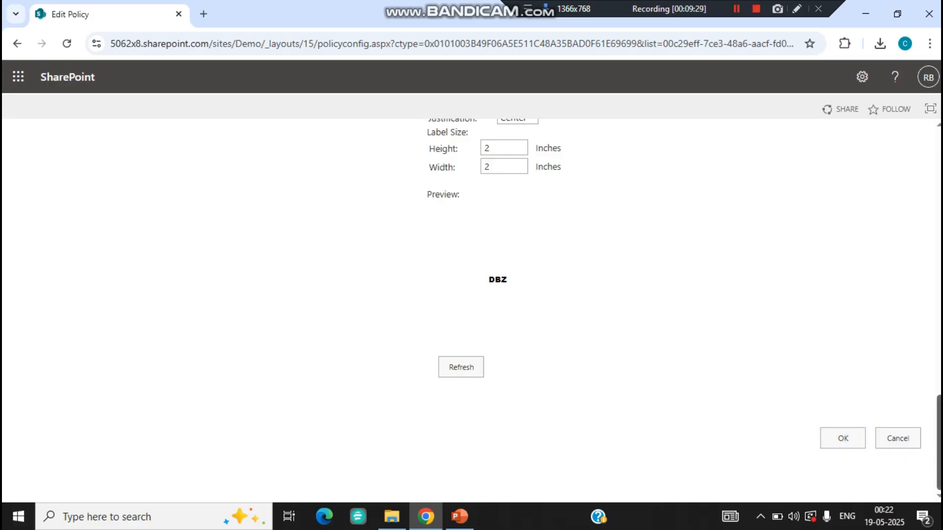
scroll(549, 310, "up", 8)
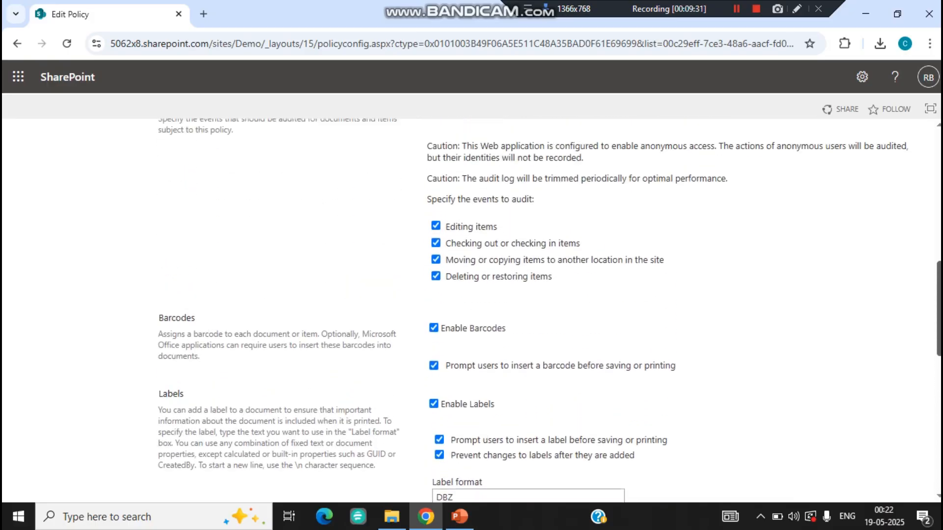
left_click_drag(938, 274, 939, 443)
left_click(842, 438)
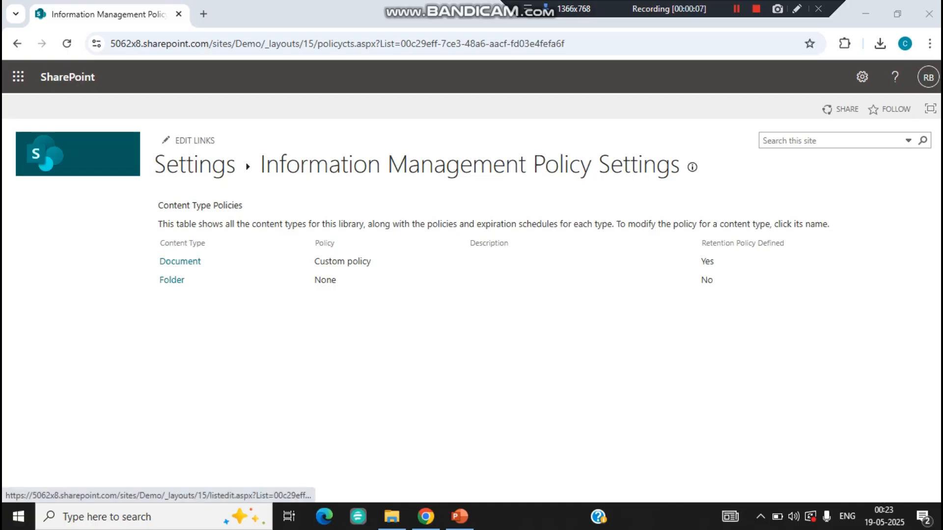
Return to the IMdoc library and open its All Documents view for editing
left_click(195, 165)
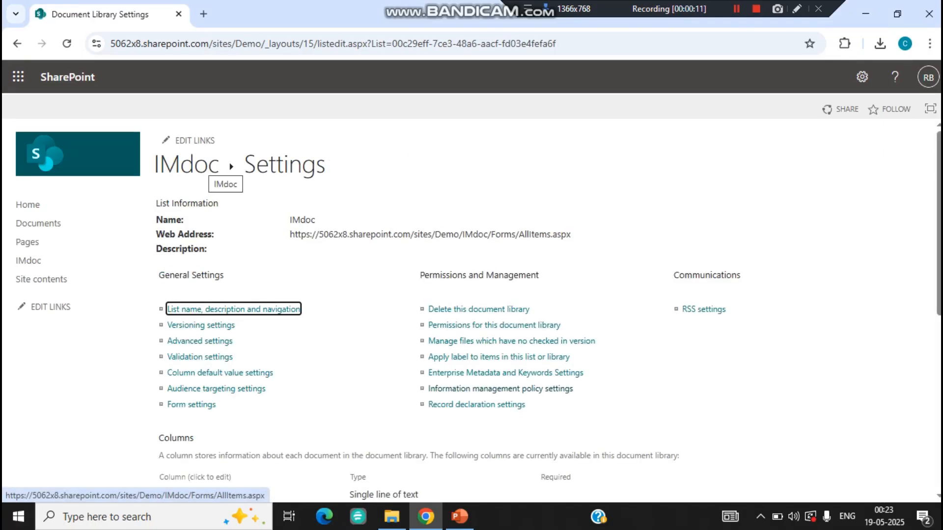
left_click(208, 166)
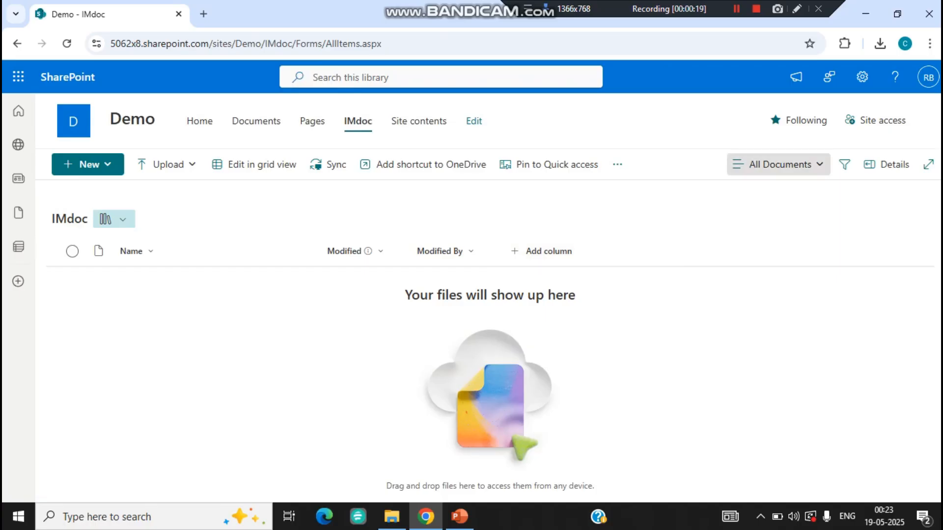
left_click(778, 164)
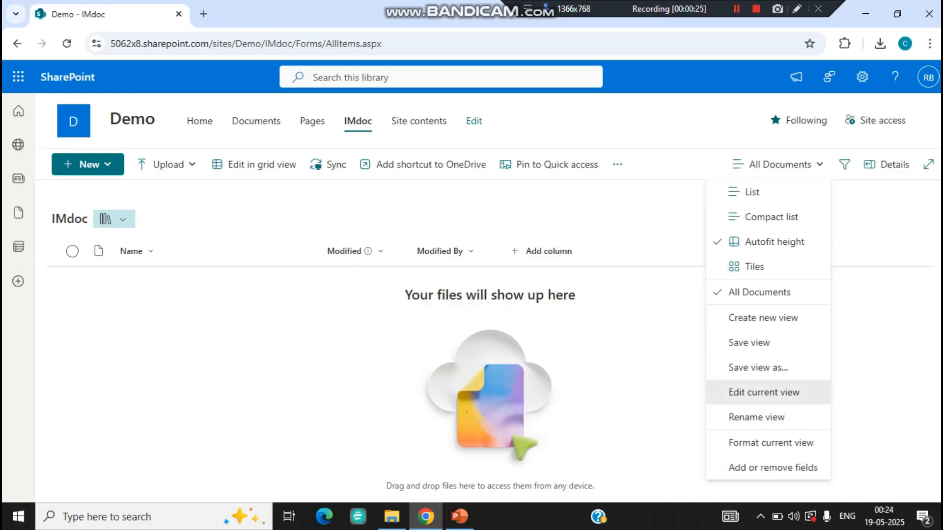
left_click(763, 391)
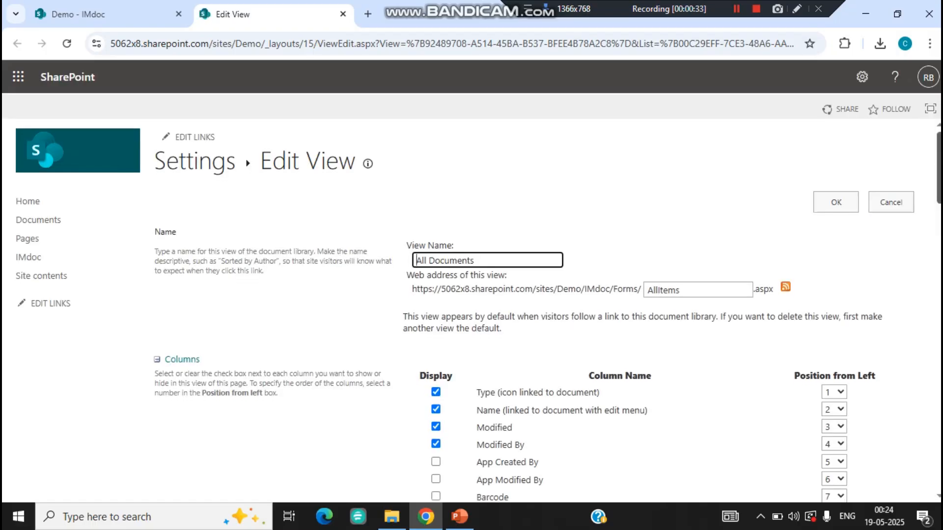
Add the Barcode, Barcode Value, Label and Label applied by columns to the All Documents view and save it
scroll(471, 310, "down", 6)
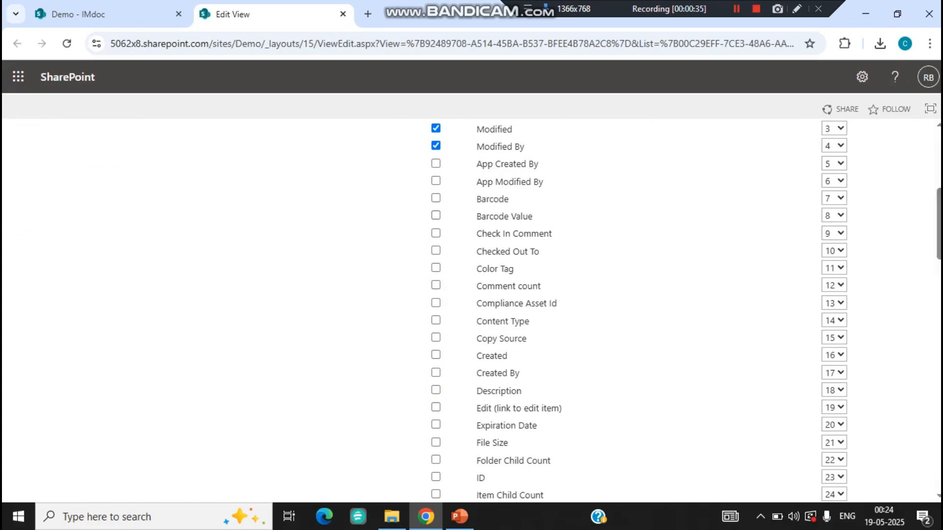
left_click(436, 198)
left_click(435, 215)
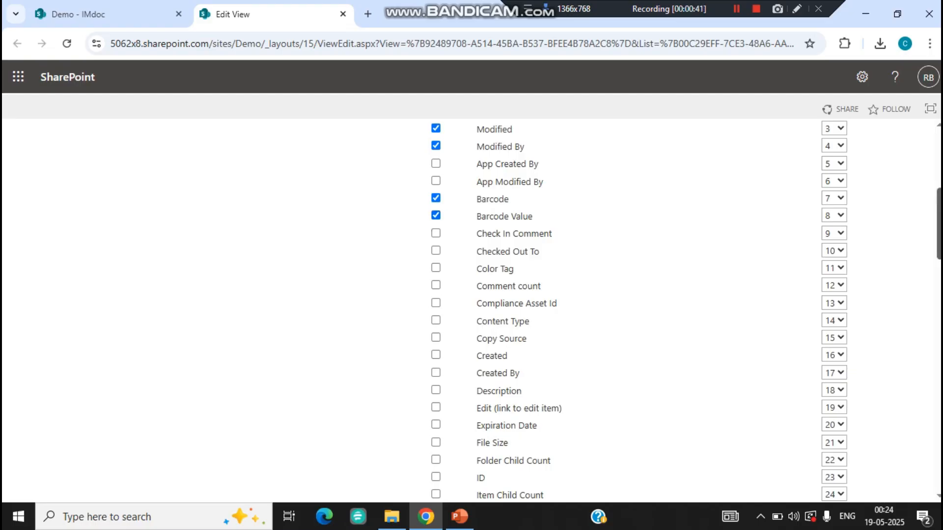
scroll(686, 311, "down", 4)
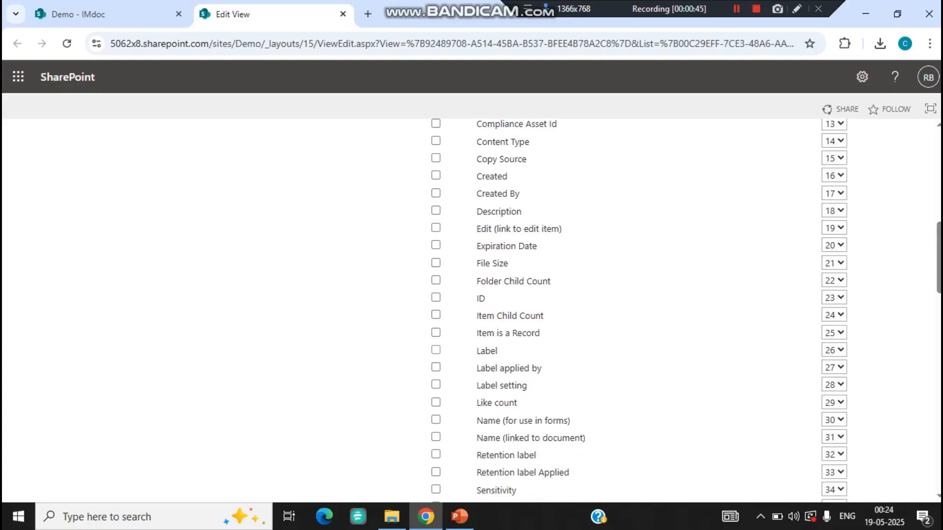
left_click(436, 350)
left_click(435, 367)
scroll(472, 305, "down", 15)
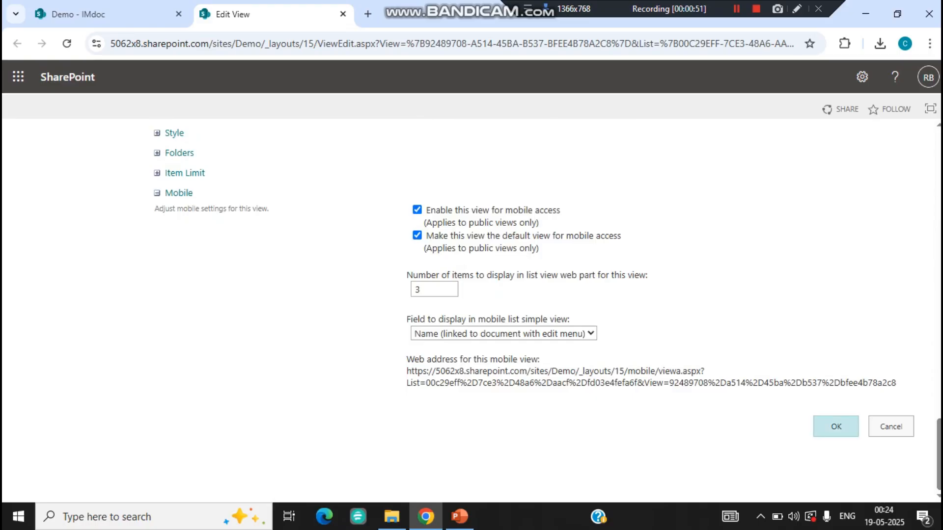
left_click(836, 426)
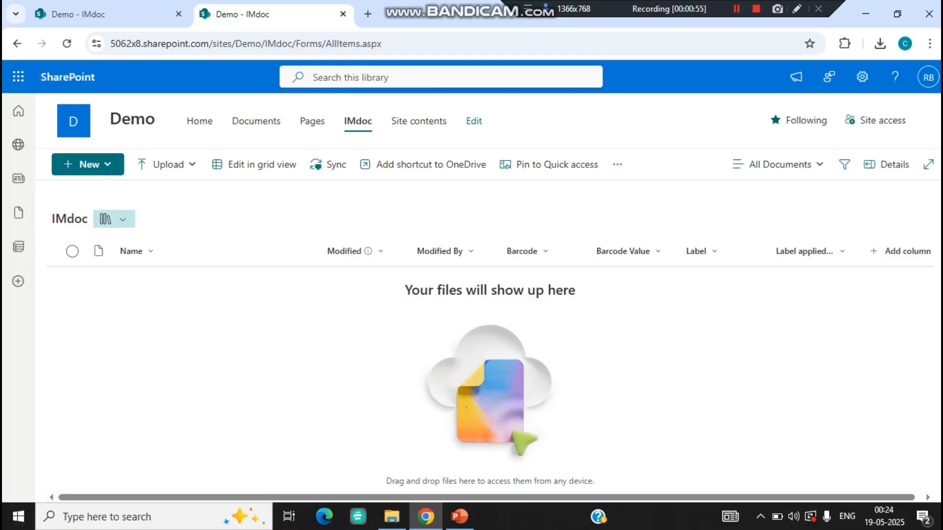
Upload Block_Downloads_SharePoint_Methods.pptx from Downloads to the IMdoc library and check its row
left_click(165, 164)
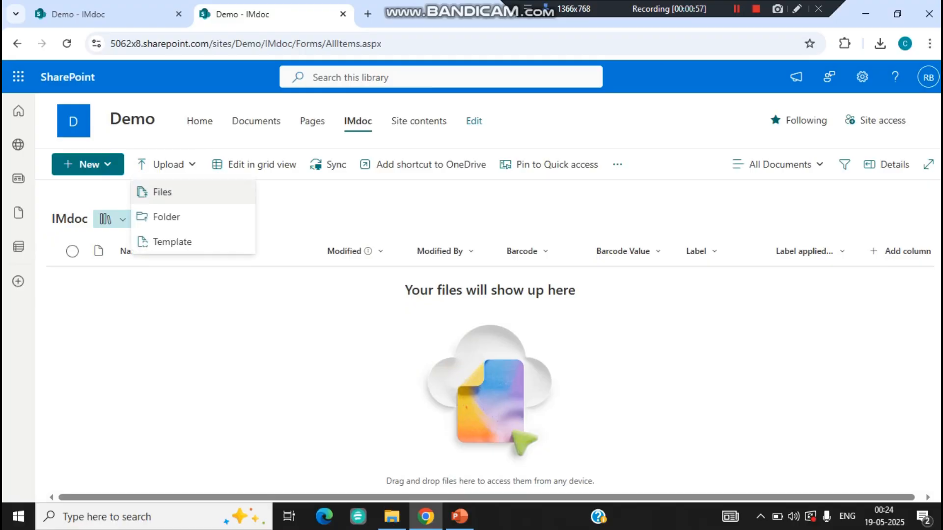
left_click(162, 191)
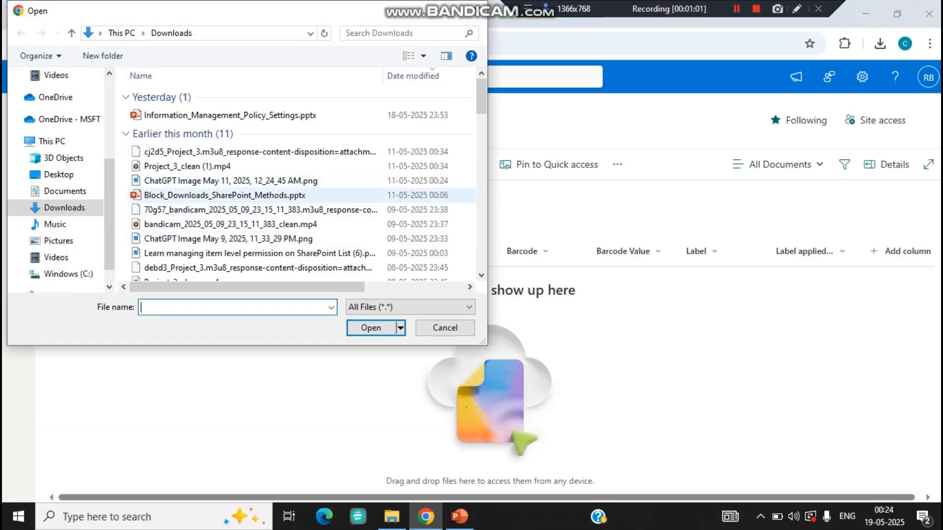
double_click(224, 195)
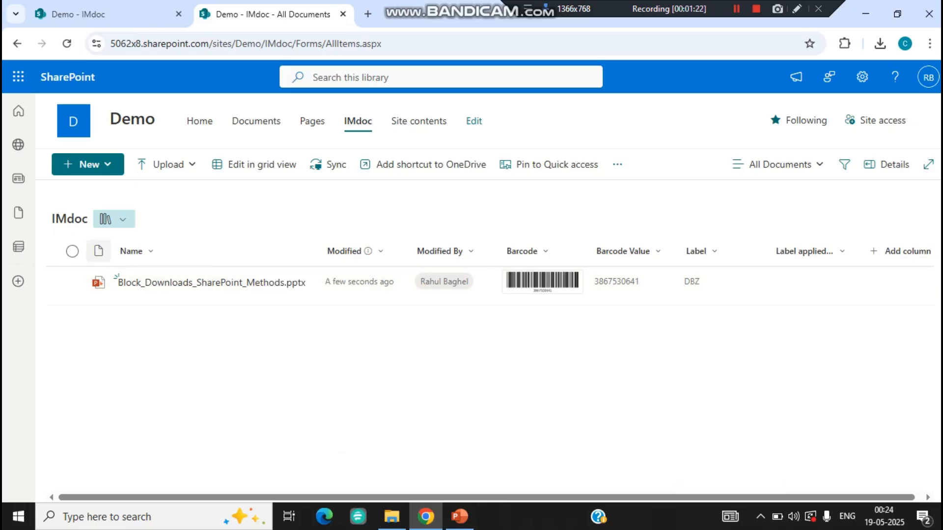
left_click(72, 283)
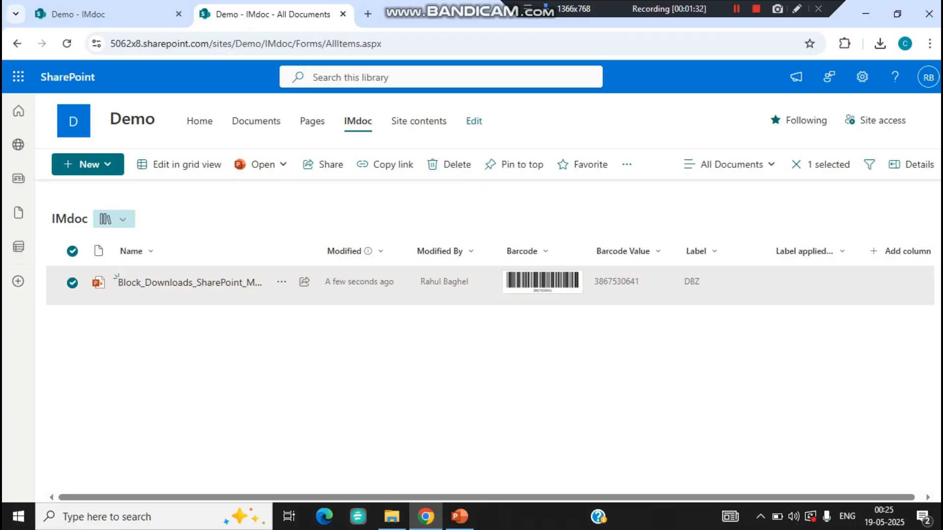
left_click(442, 373)
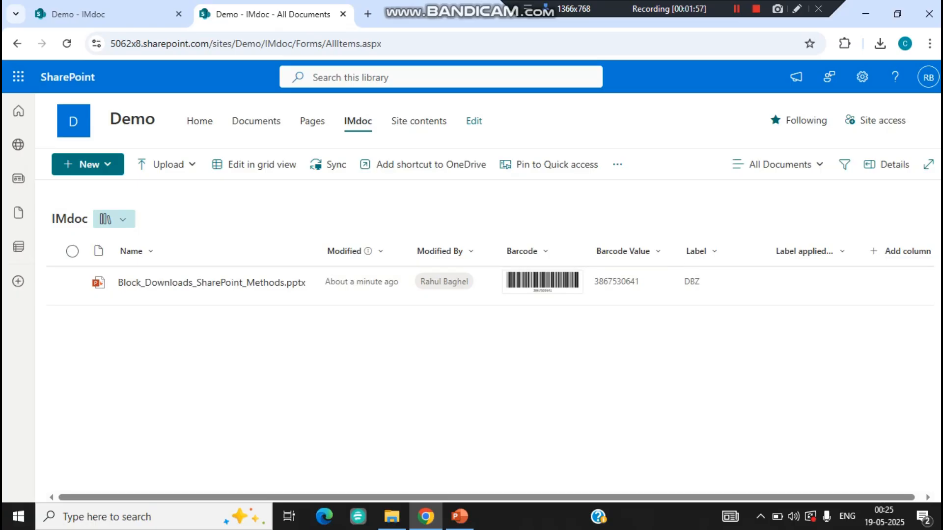
Reopen the Document content type's policy from the IMdoc library's information management policy settings and review its retention section
left_click(861, 77)
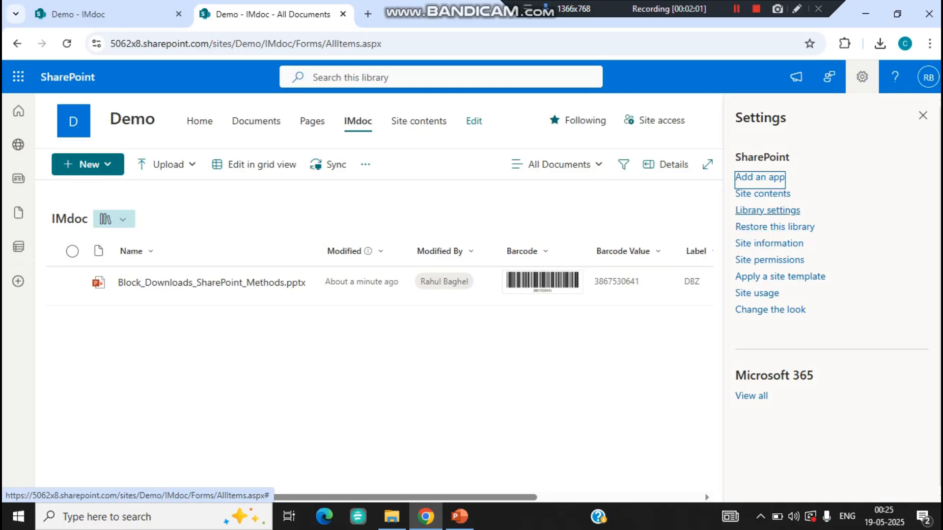
left_click(767, 210)
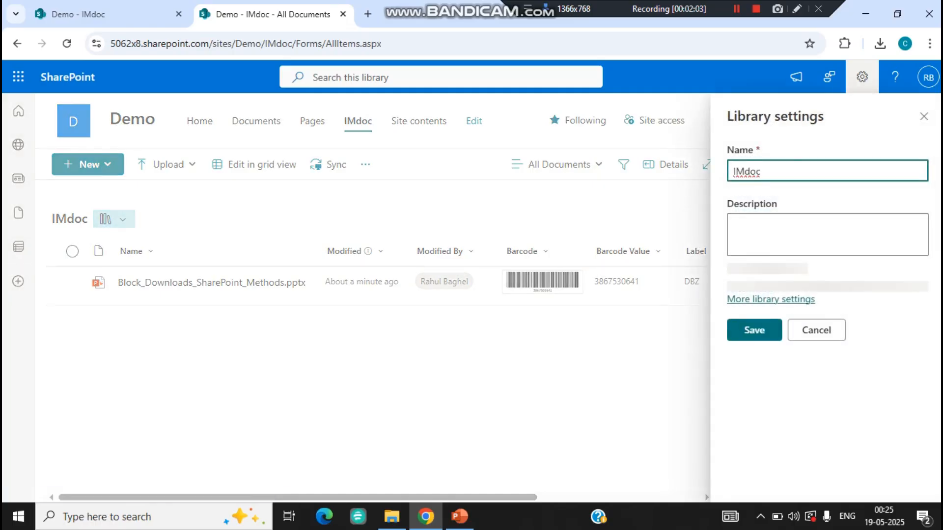
left_click(770, 387)
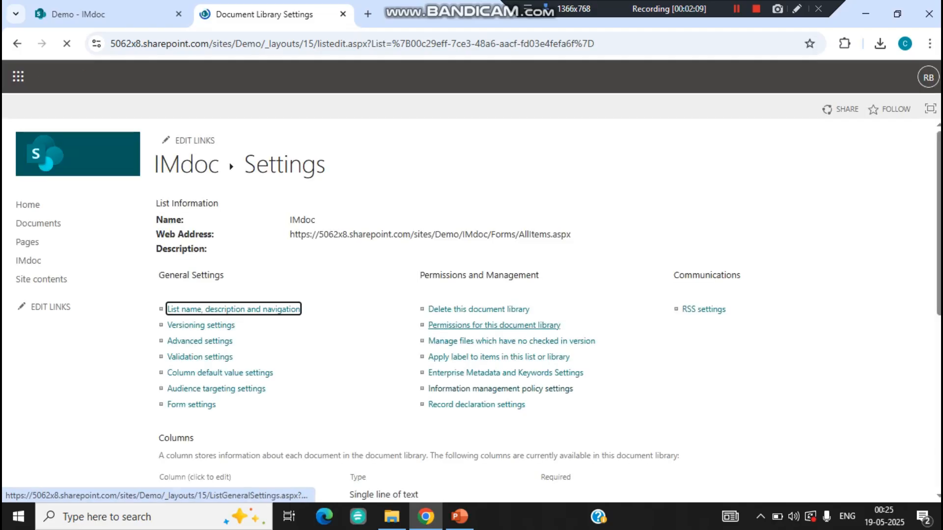
left_click(500, 388)
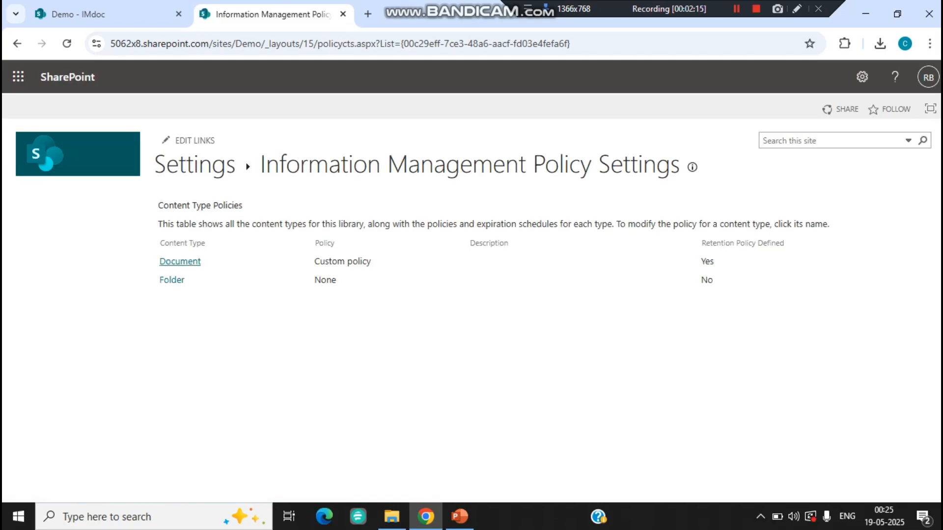
left_click(180, 261)
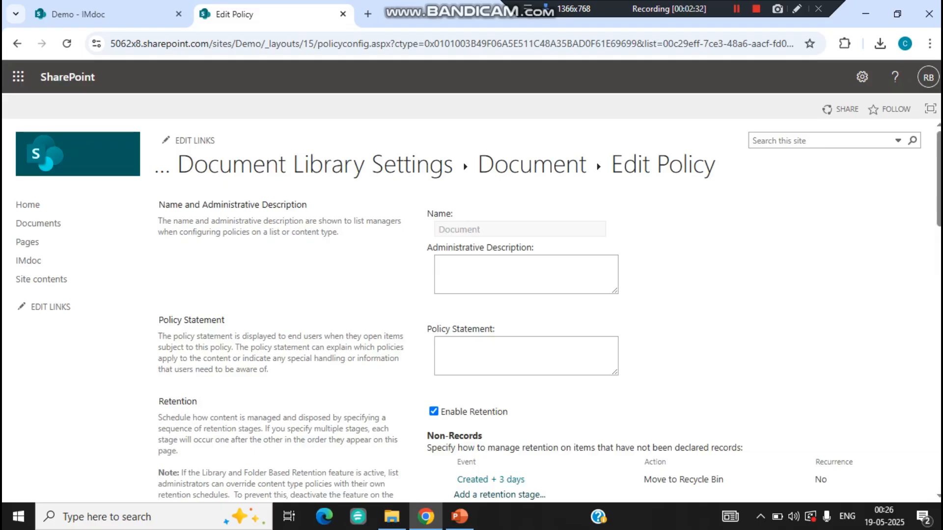
scroll(499, 183, "down", 5)
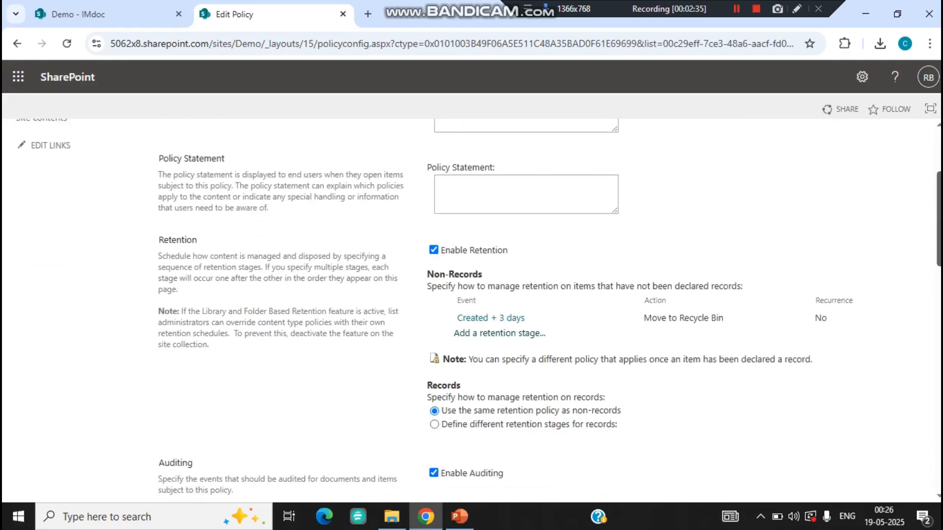